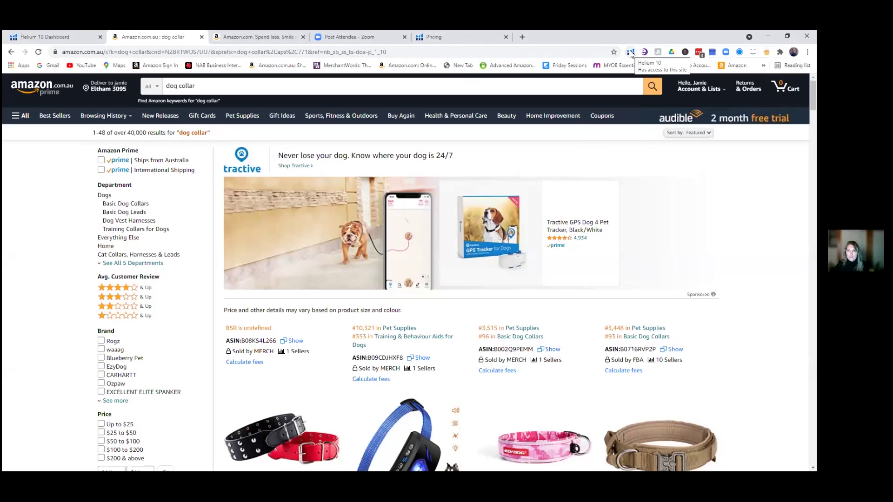
# Run Helium 10 Xray on the dog collar results: search volume 2,935 across 59 products
pyautogui.click(631, 52)
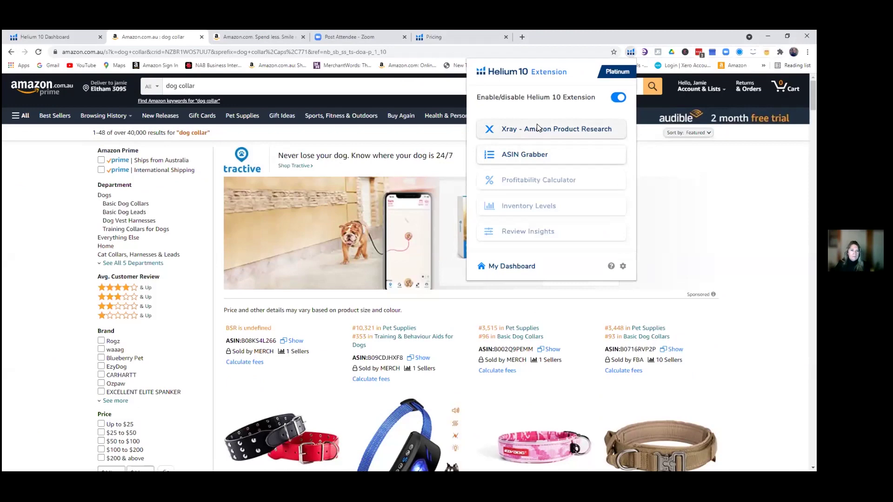
pyautogui.click(461, 128)
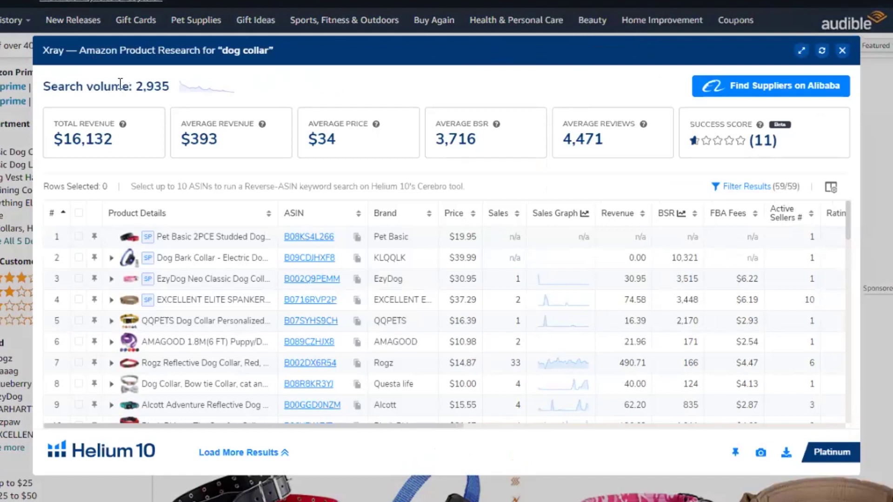
# Highlight the 2,935 search volume, then move and widen Xray to show Ratings and Review Count
pyautogui.moveTo(136, 89); pyautogui.dragTo(173, 89)
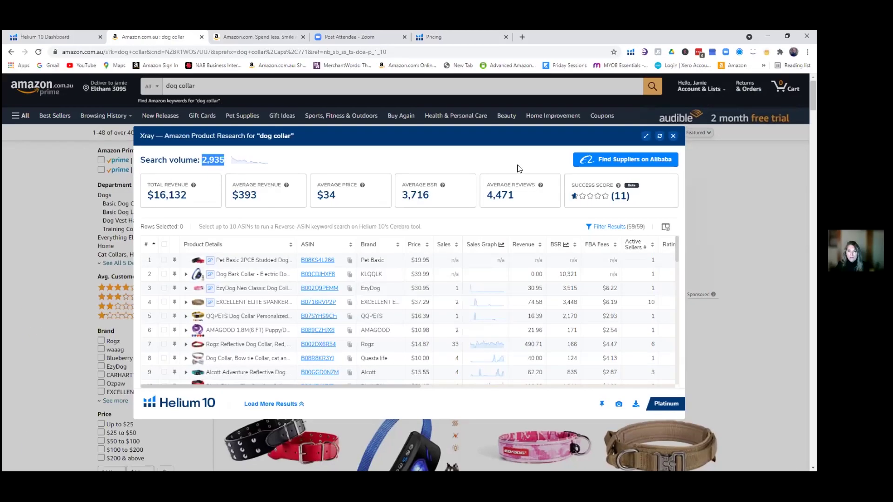
pyautogui.moveTo(435, 135); pyautogui.dragTo(587, 195)
pyautogui.moveTo(606, 251); pyautogui.dragTo(683, 244)
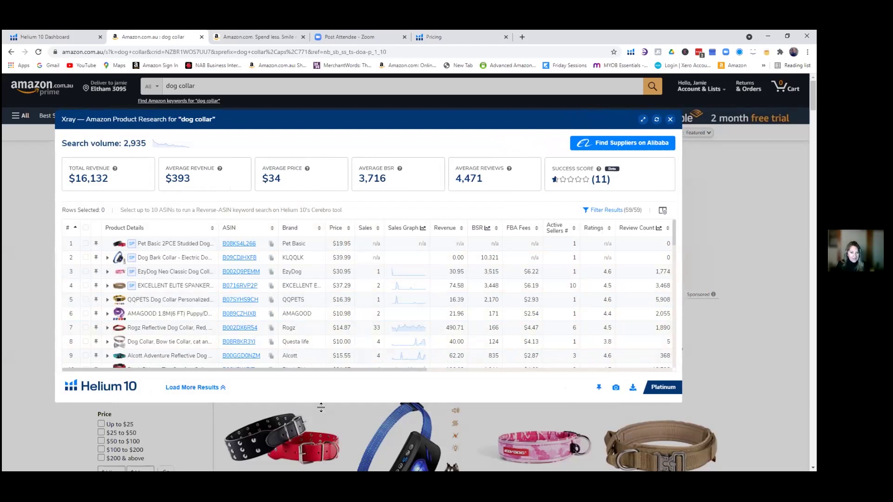
# Make the Xray window taller and filter out sponsored products, leaving 47 of 59 listings
pyautogui.moveTo(321, 407); pyautogui.dragTo(323, 417)
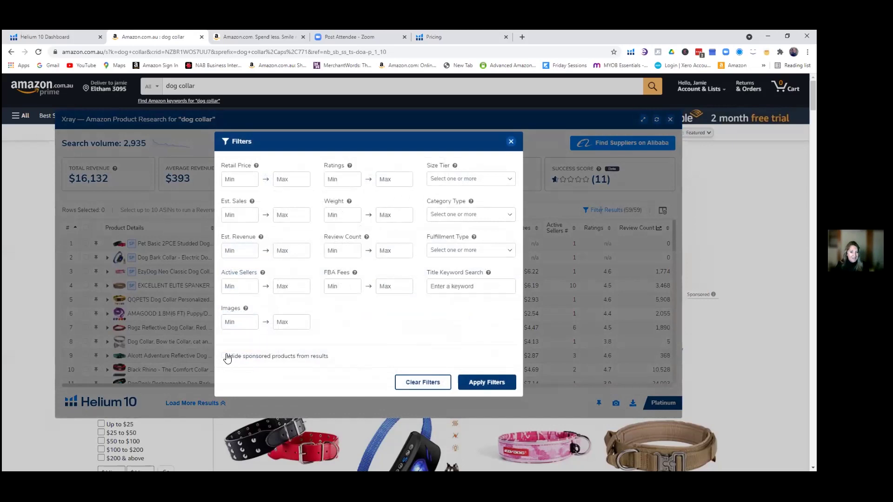
pyautogui.click(224, 356)
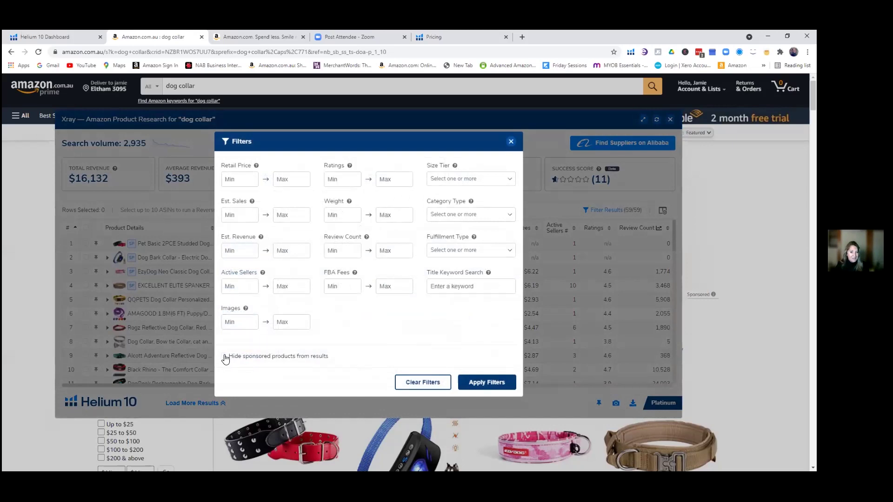
pyautogui.click(475, 382)
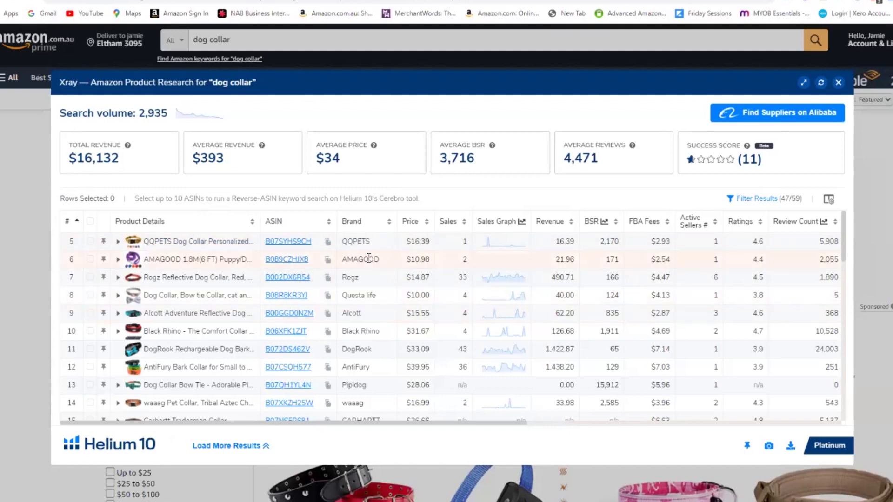
# Sort the Xray table by the Revenue column and scroll through the reordered dog collar listings
pyautogui.scroll(-3, 369, 259)
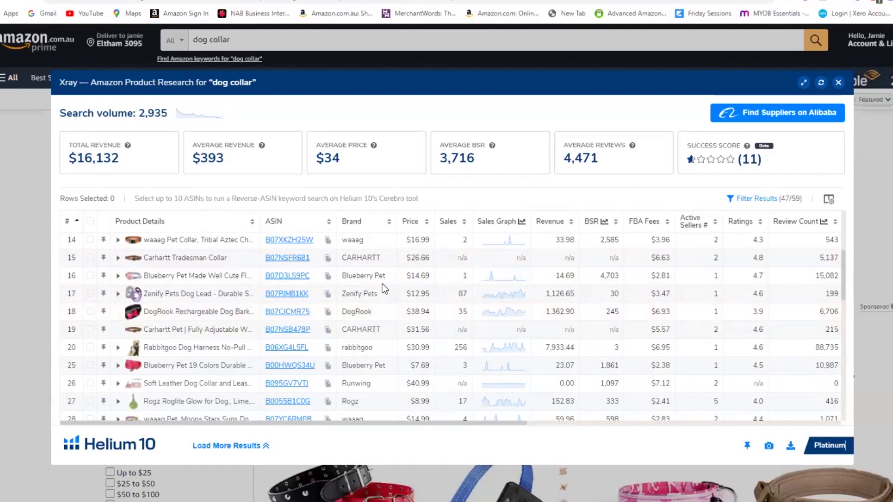
pyautogui.scroll(3, 391, 233)
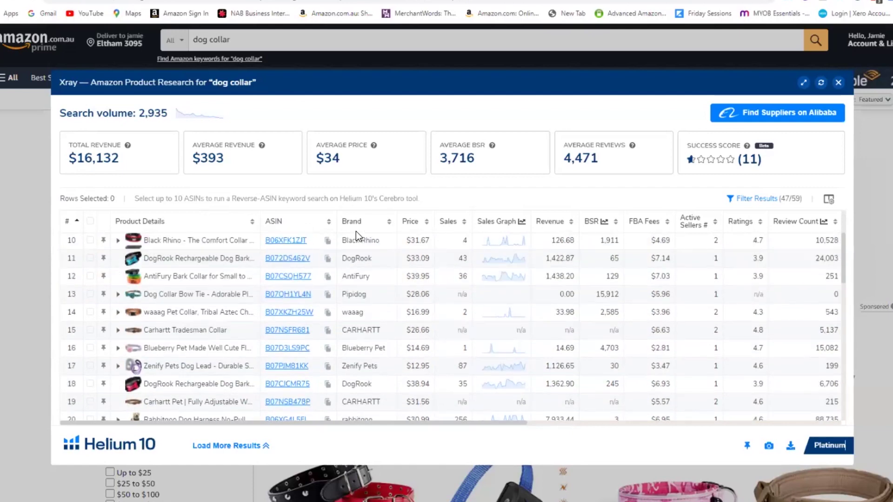
pyautogui.scroll(1, 370, 218)
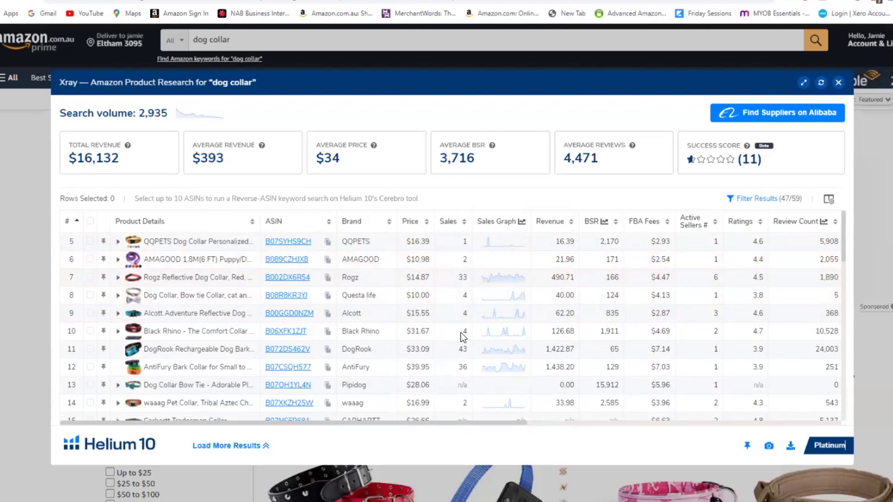
pyautogui.click(554, 225)
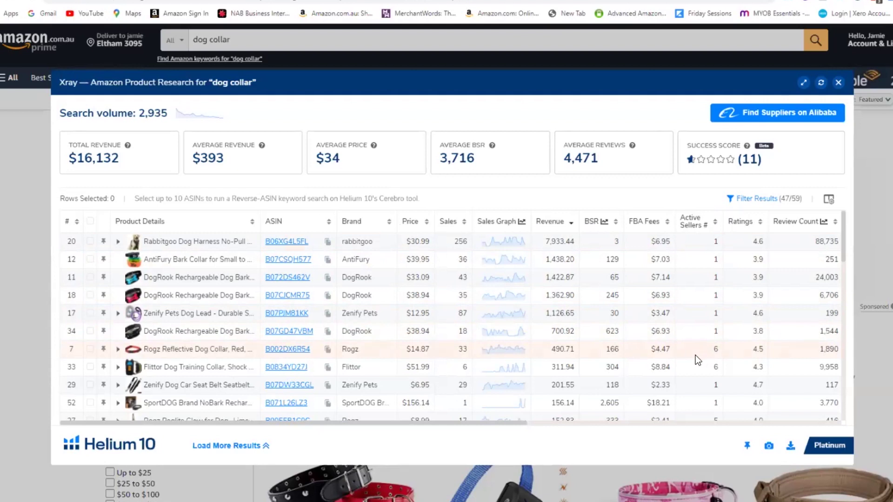
pyautogui.scroll(-1, 696, 350)
pyautogui.scroll(1, 699, 340)
pyautogui.scroll(1, 735, 230)
pyautogui.scroll(-1, 742, 337)
pyautogui.scroll(-3, 739, 344)
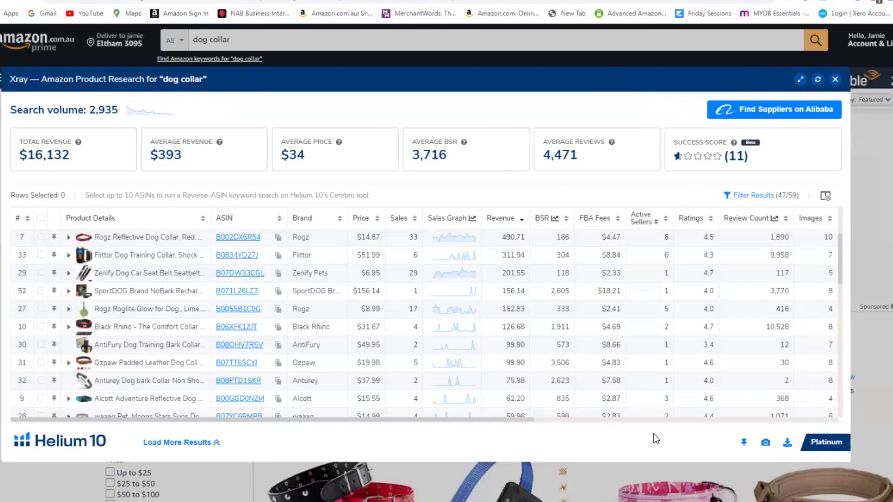
# Scroll the Xray table sideways to view the Buy Box, Size Tier and Dimensions columns
pyautogui.hscroll(3, 658, 434)
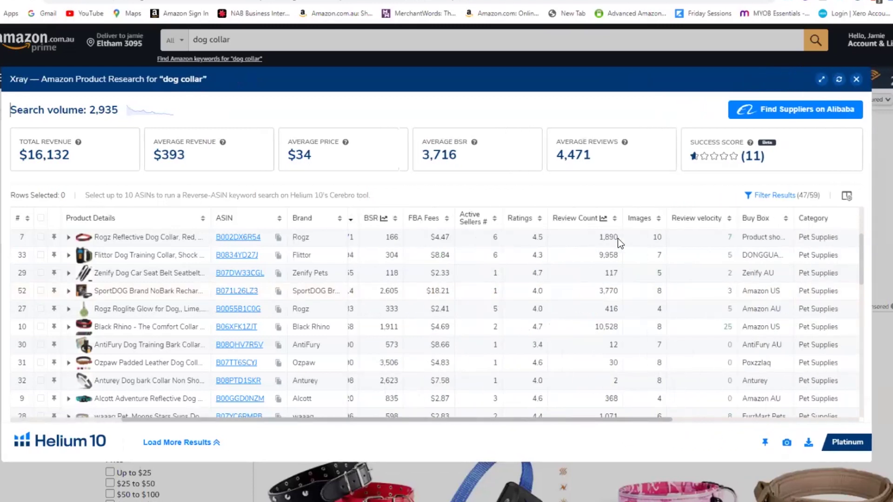
pyautogui.hscroll(1, 619, 316)
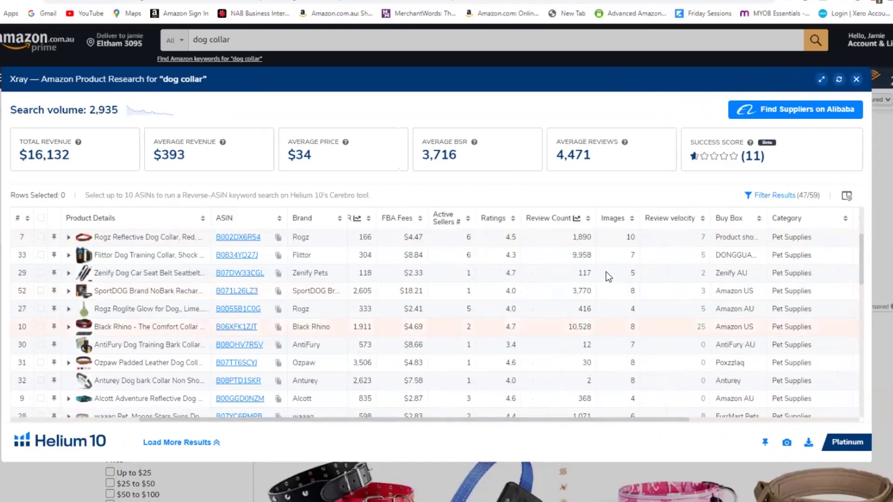
pyautogui.scroll(-4, 625, 296)
pyautogui.scroll(-3, 623, 361)
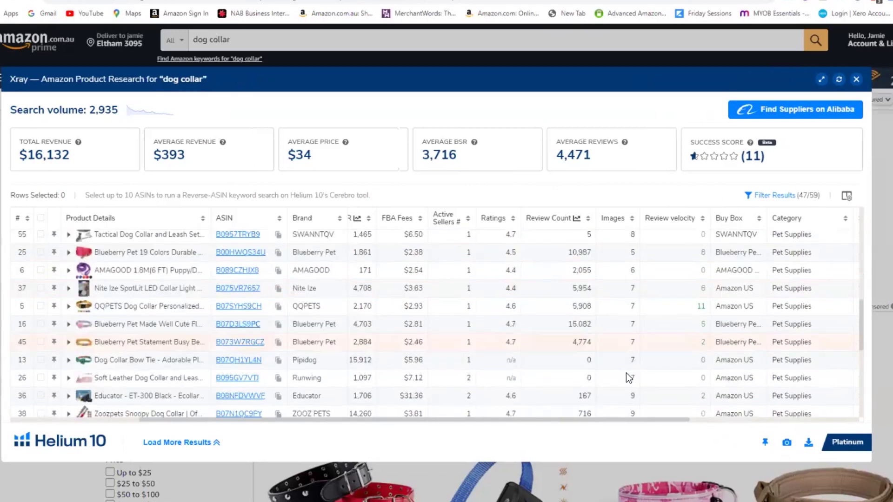
pyautogui.scroll(4, 629, 377)
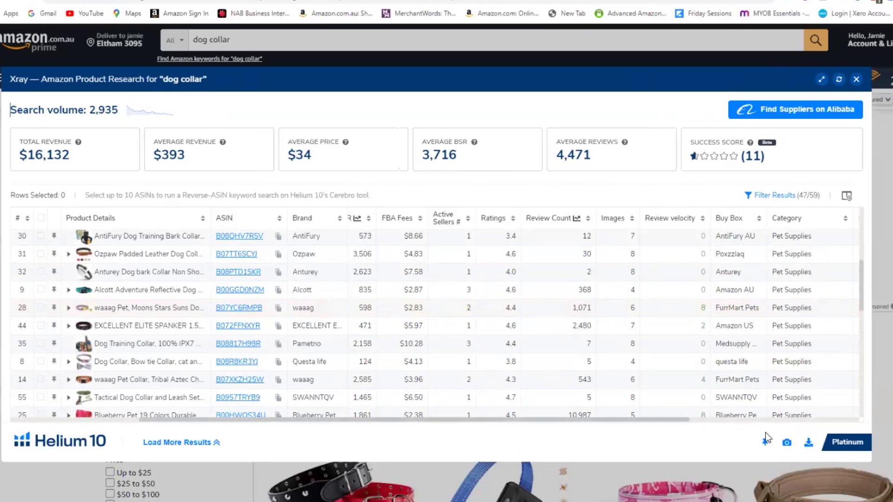
pyautogui.hscroll(3, 748, 261)
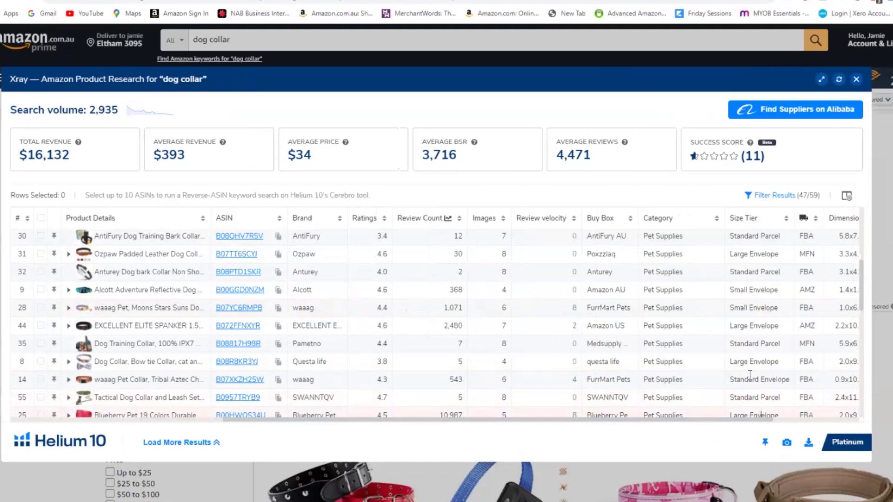
# Select text in the lower product rows 41–42, then close the Xray window
pyautogui.moveTo(760, 373); pyautogui.dragTo(763, 415)
pyautogui.scroll(5, 791, 422)
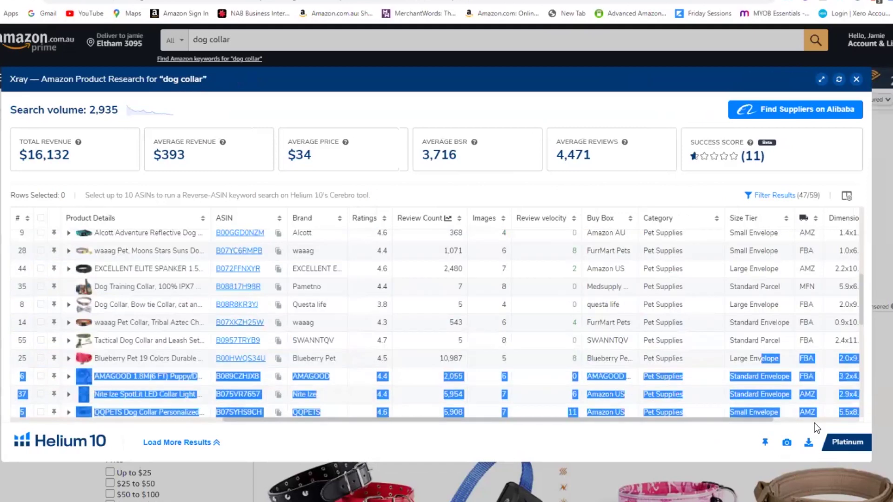
pyautogui.click(835, 420)
pyautogui.moveTo(833, 283); pyautogui.dragTo(825, 417)
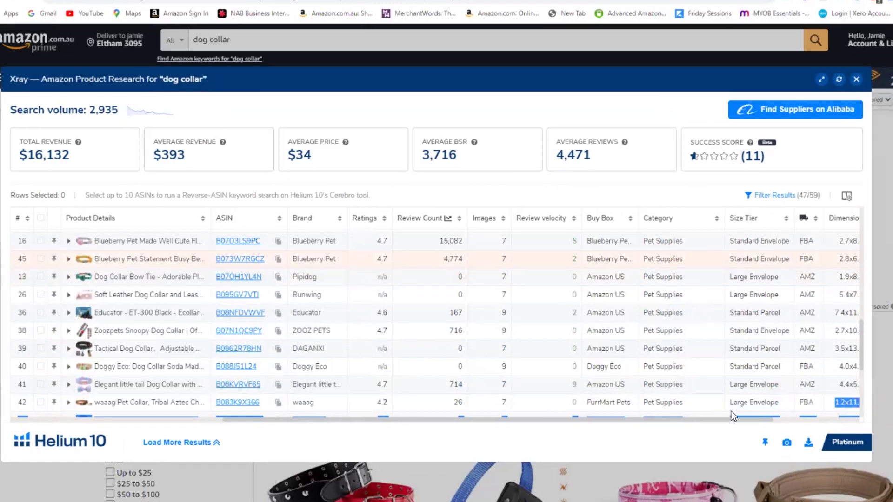
pyautogui.moveTo(732, 420); pyautogui.dragTo(444, 432)
pyautogui.moveTo(314, 384); pyautogui.dragTo(315, 403)
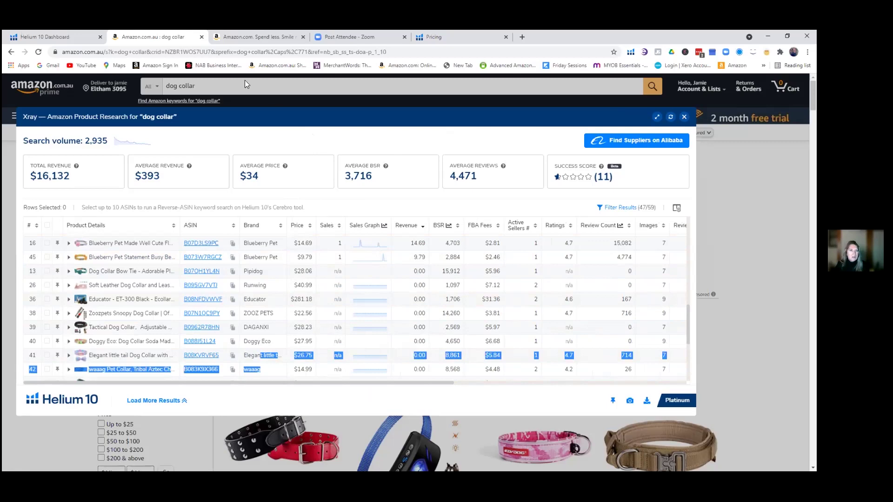
pyautogui.click(684, 118)
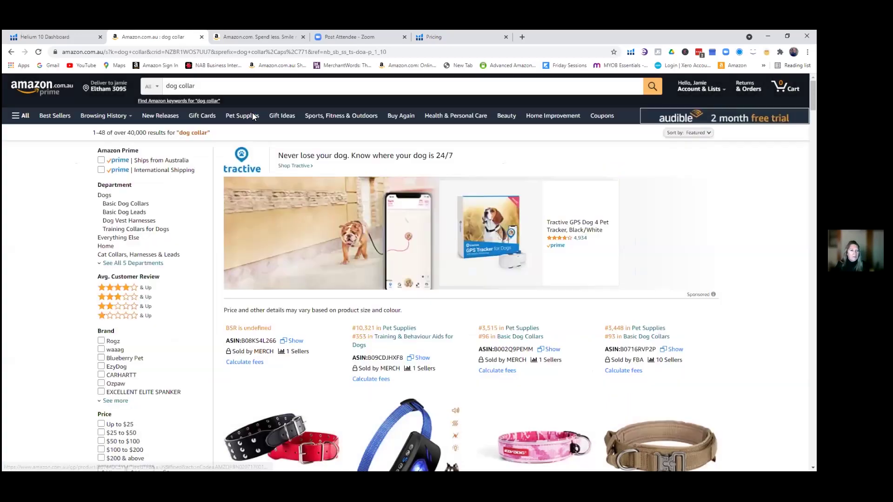
# Search Amazon US for 'dog collar' and bring up the Helium 10 tool list
pyautogui.click(264, 40)
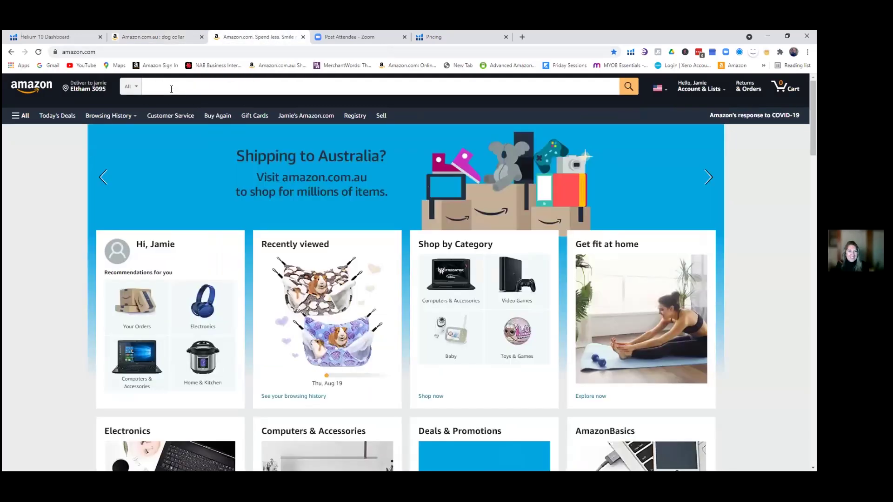
pyautogui.click(171, 89)
pyautogui.write('dog col')
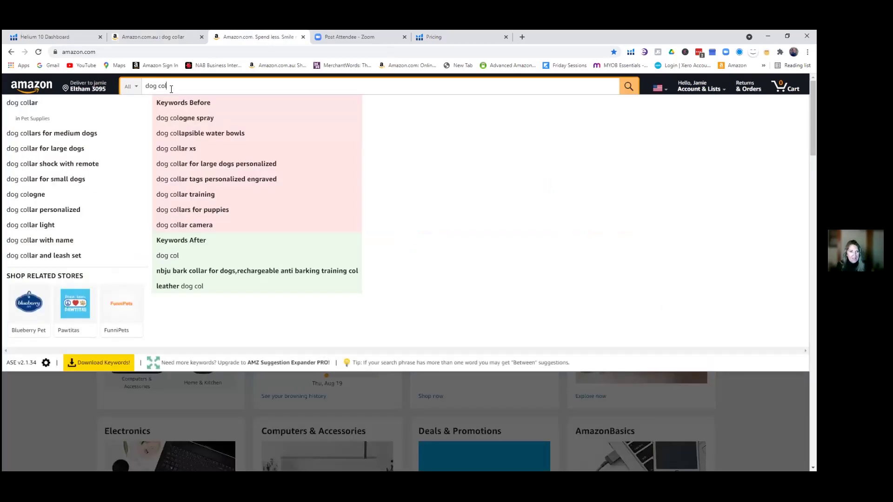
pyautogui.write('lar')
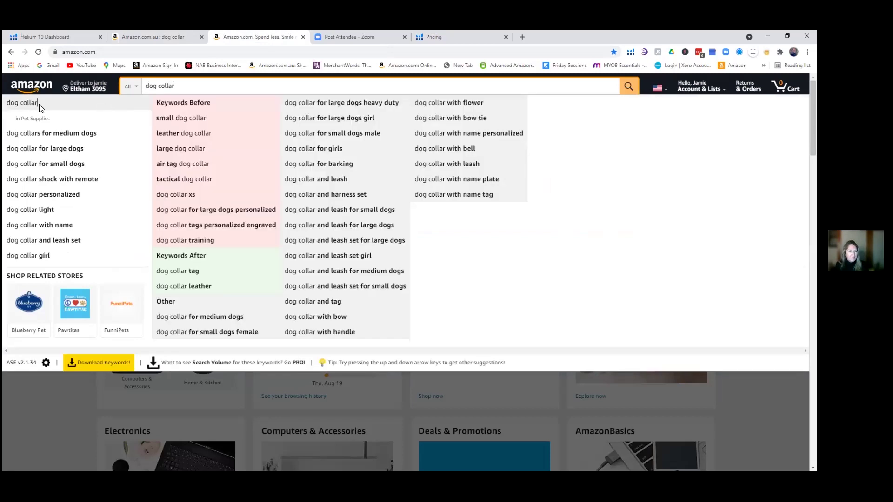
pyautogui.click(39, 105)
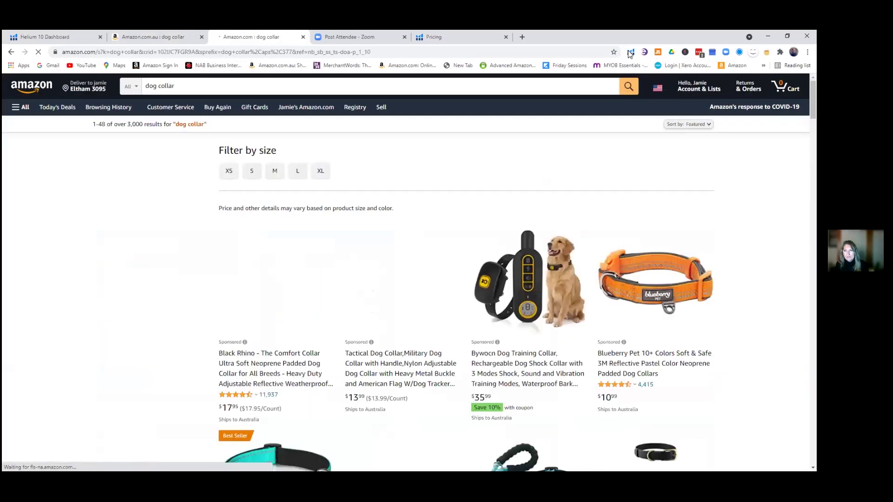
pyautogui.click(631, 52)
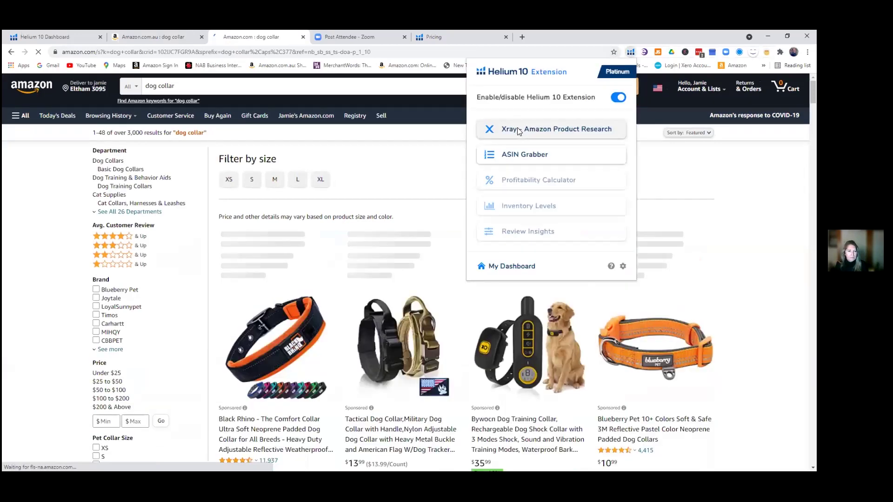
# Launch Xray on the US dog collar results and highlight the 504,987 search volume
pyautogui.click(516, 130)
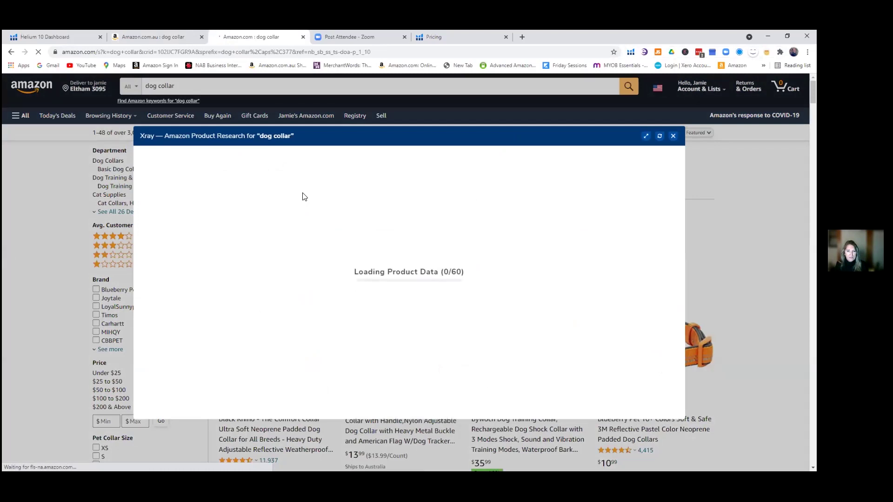
pyautogui.moveTo(365, 141); pyautogui.dragTo(359, 159)
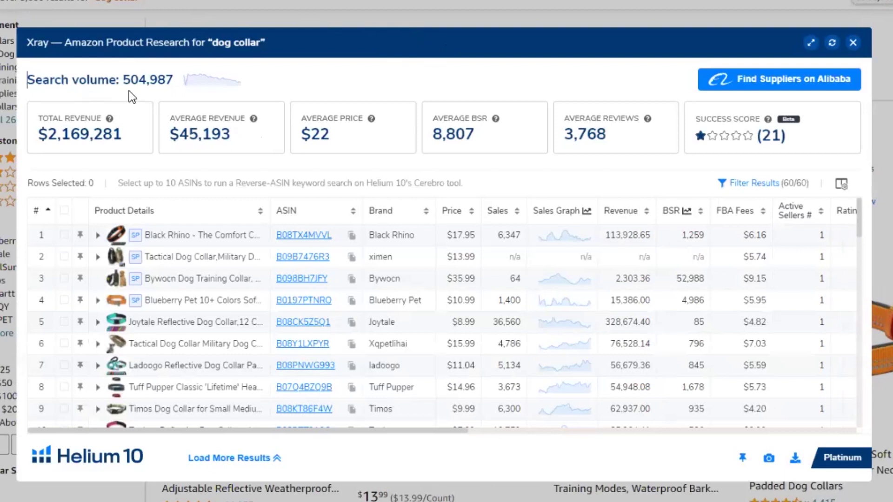
pyautogui.moveTo(121, 79); pyautogui.dragTo(193, 86)
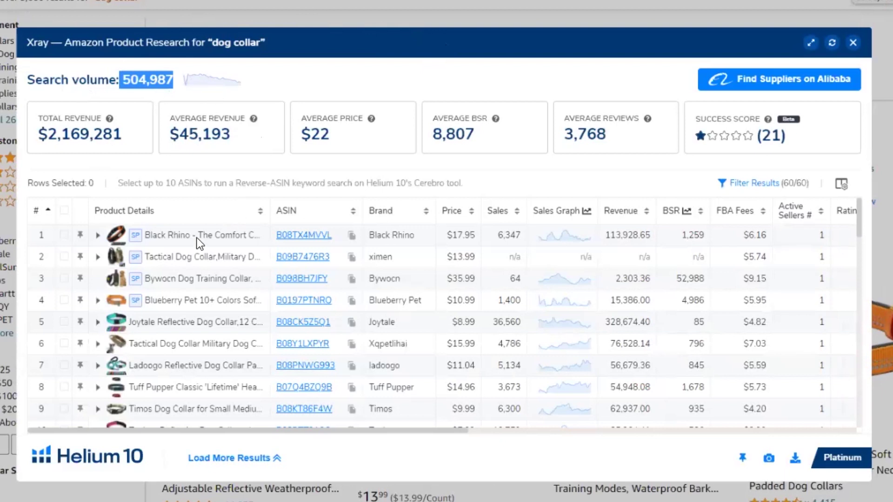
# Filter out sponsored products, leaving 48 of 60 listings
pyautogui.click(744, 187)
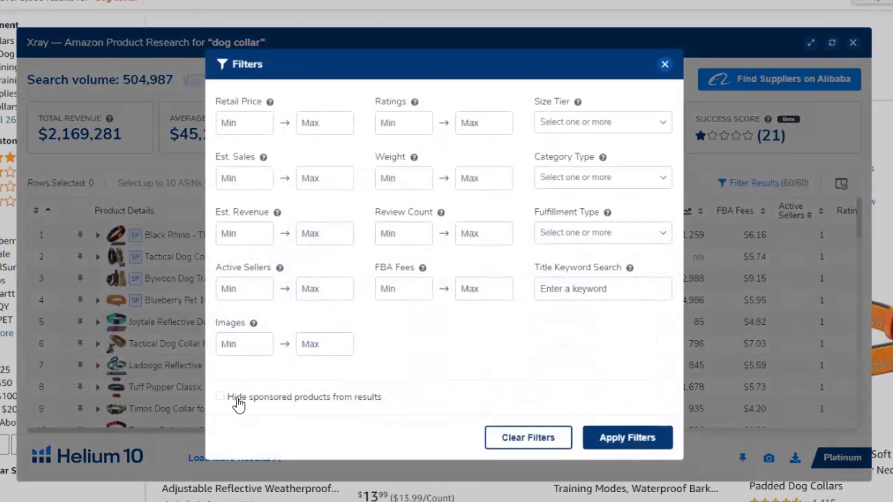
pyautogui.click(239, 403)
pyautogui.click(613, 436)
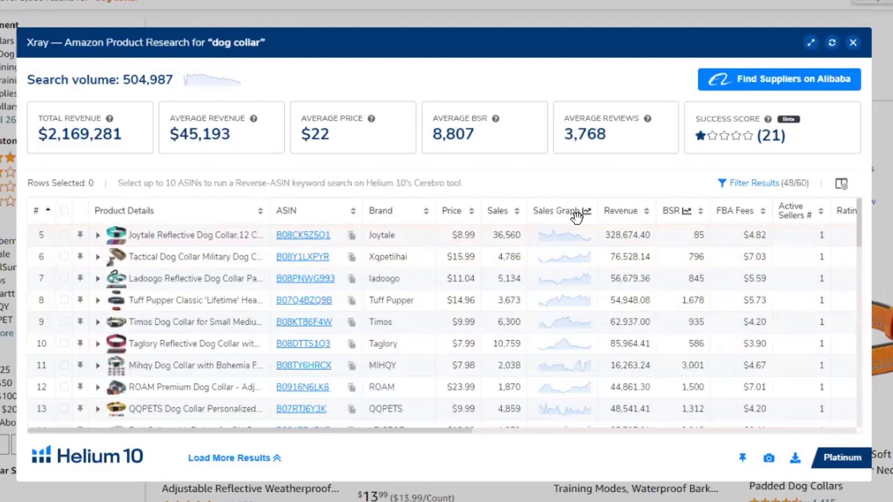
pyautogui.click(565, 258)
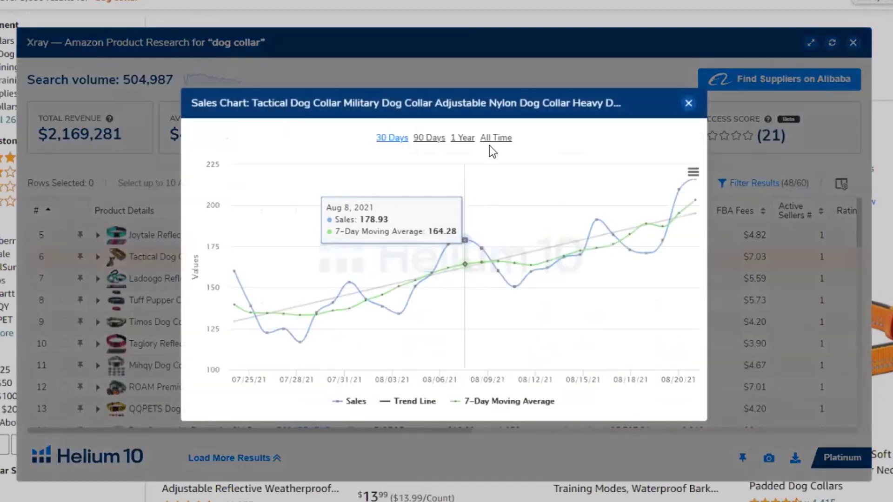
pyautogui.click(492, 138)
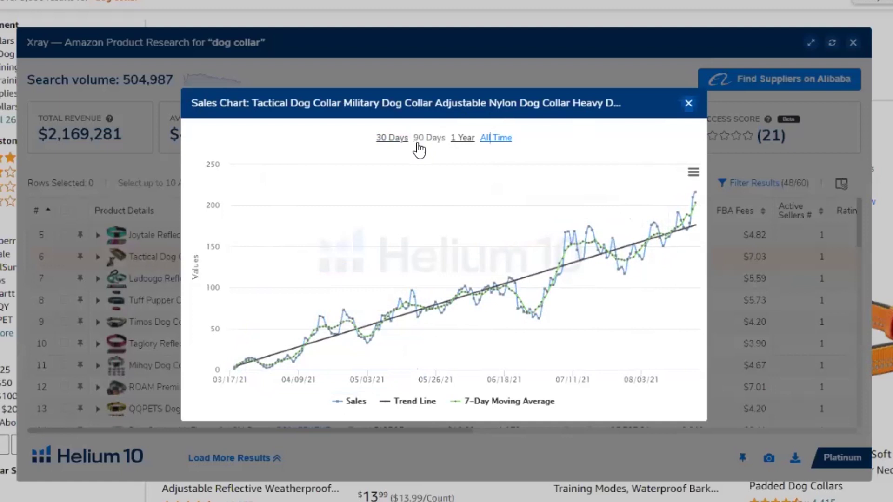
pyautogui.click(395, 139)
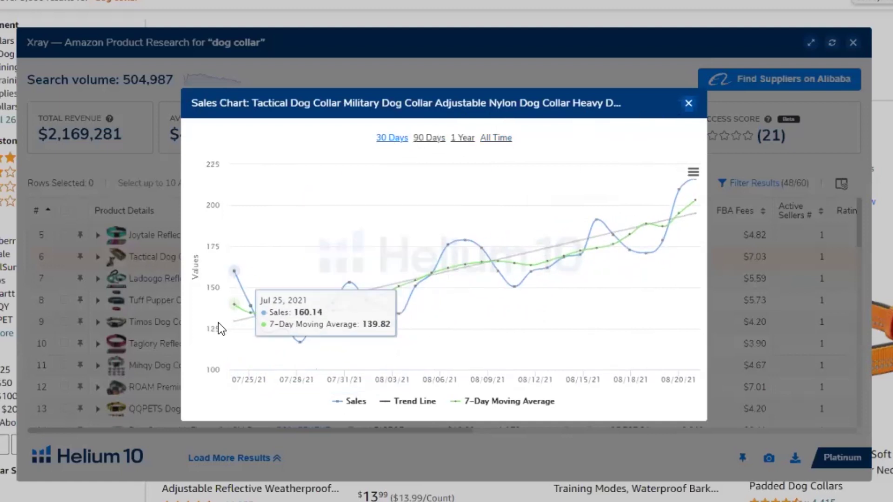
pyautogui.click(689, 106)
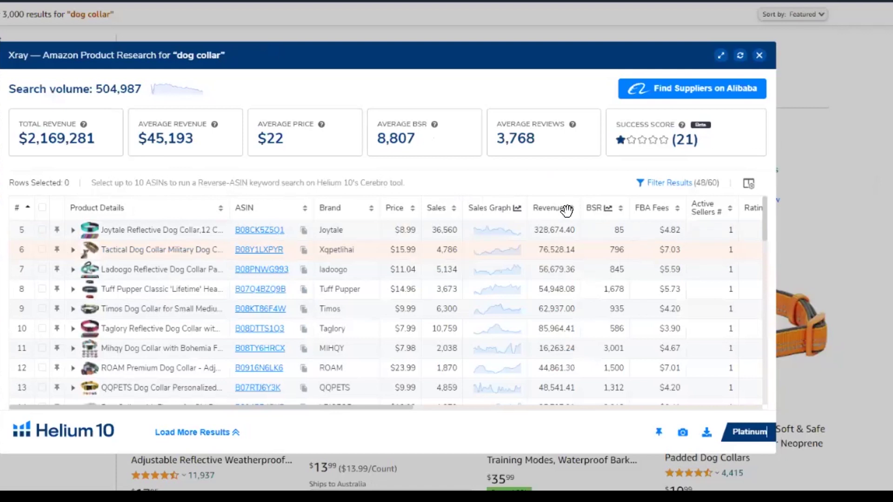
# Sort US listings by revenue, highest first, then move and lengthen the Xray panel
pyautogui.click(566, 211)
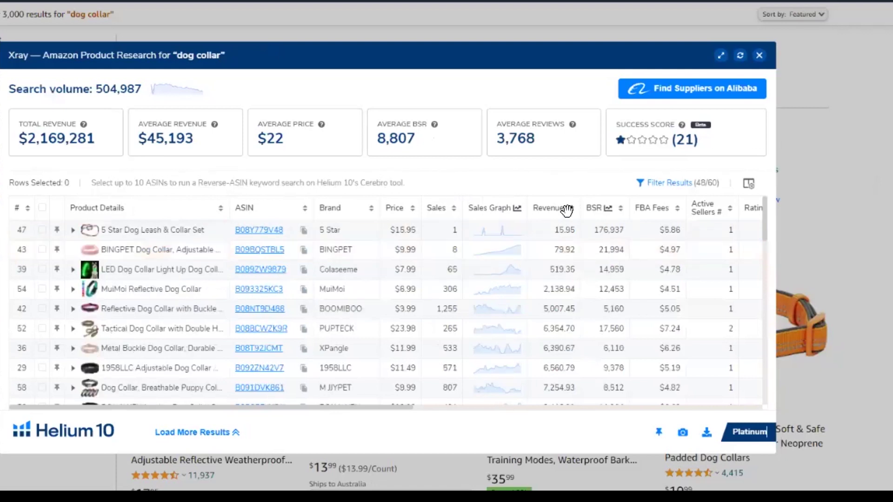
pyautogui.click(566, 210)
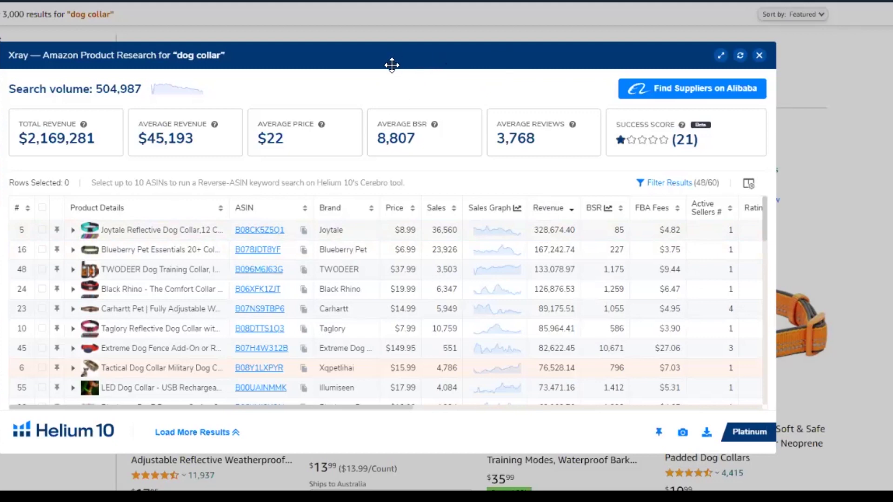
pyautogui.moveTo(392, 65); pyautogui.dragTo(393, 65)
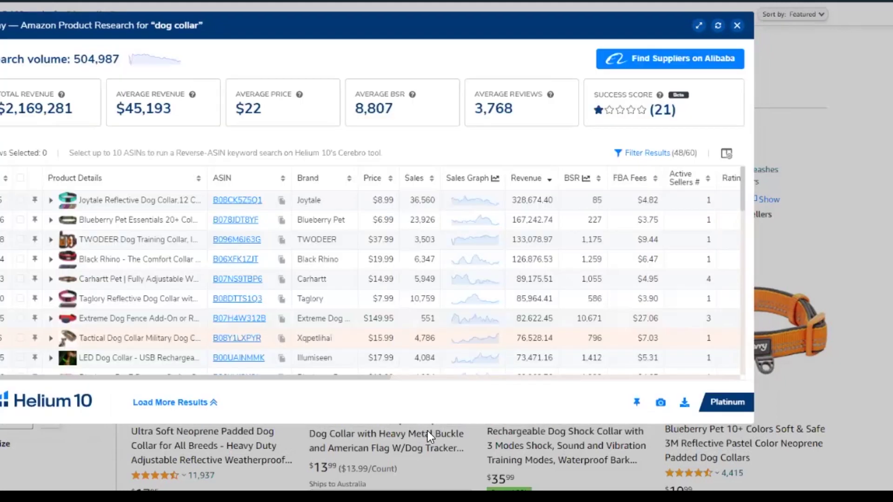
pyautogui.moveTo(427, 422); pyautogui.dragTo(427, 489)
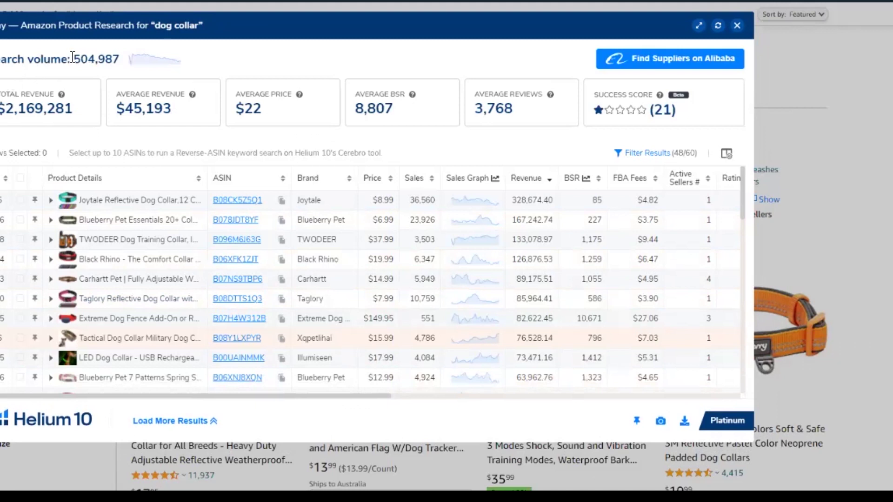
pyautogui.moveTo(72, 59); pyautogui.dragTo(120, 60)
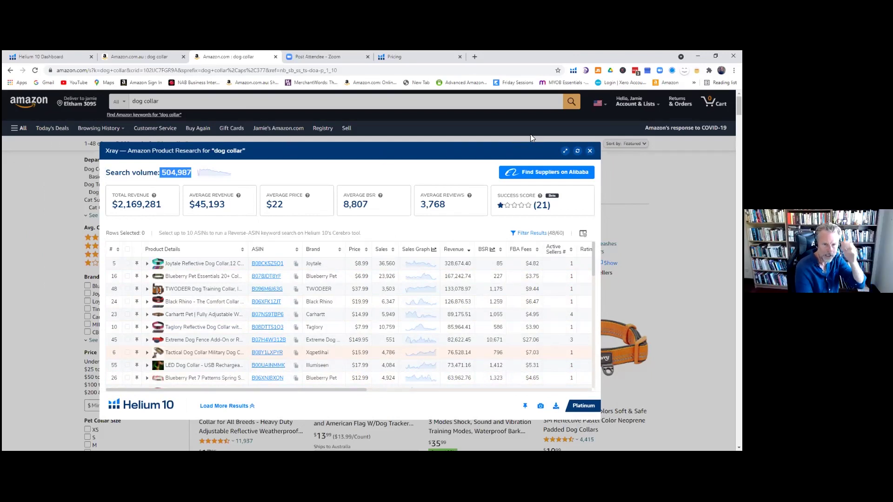
pyautogui.click(418, 55)
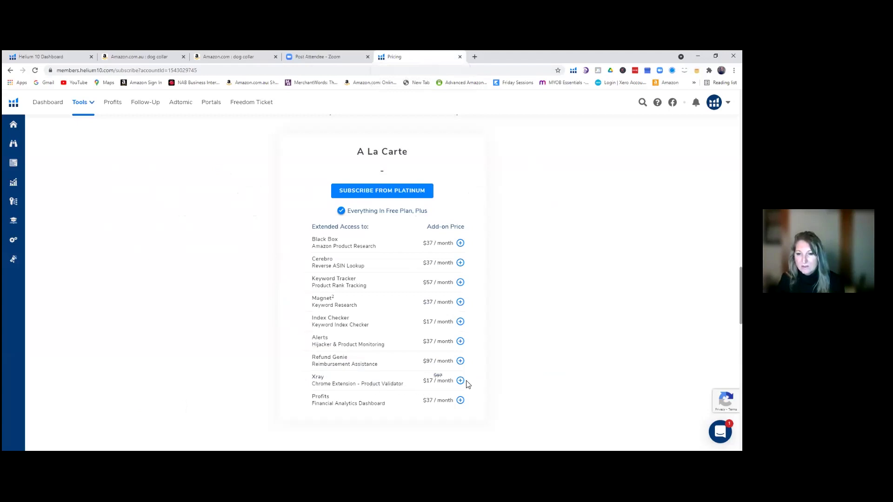
pyautogui.click(234, 60)
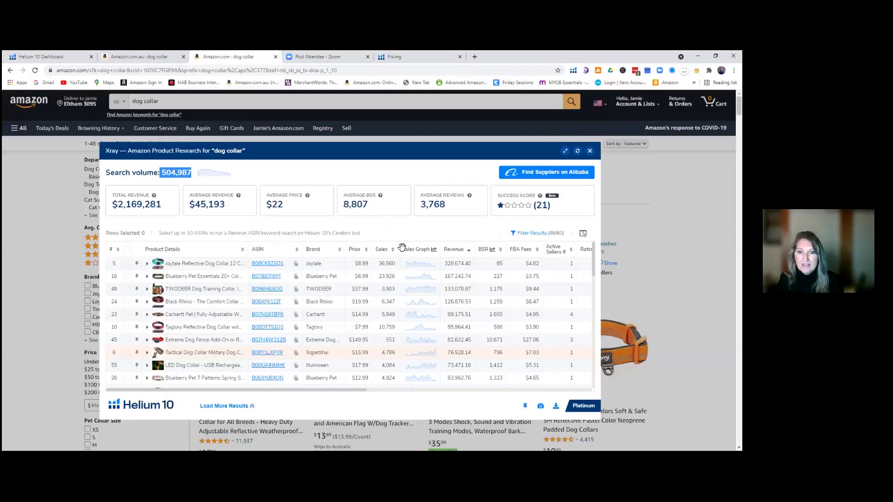
# Close the Xray panel and scroll down the US dog collar search results
pyautogui.click(37, 244)
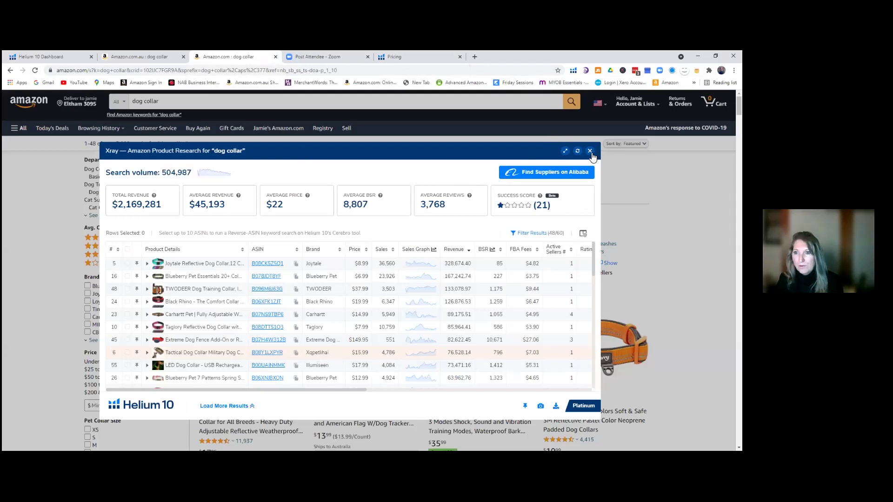
pyautogui.click(590, 151)
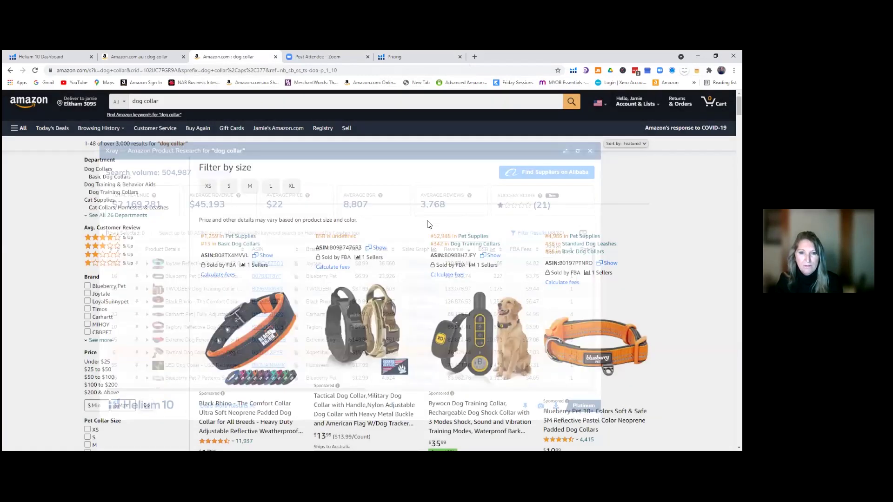
pyautogui.scroll(-10, 395, 261)
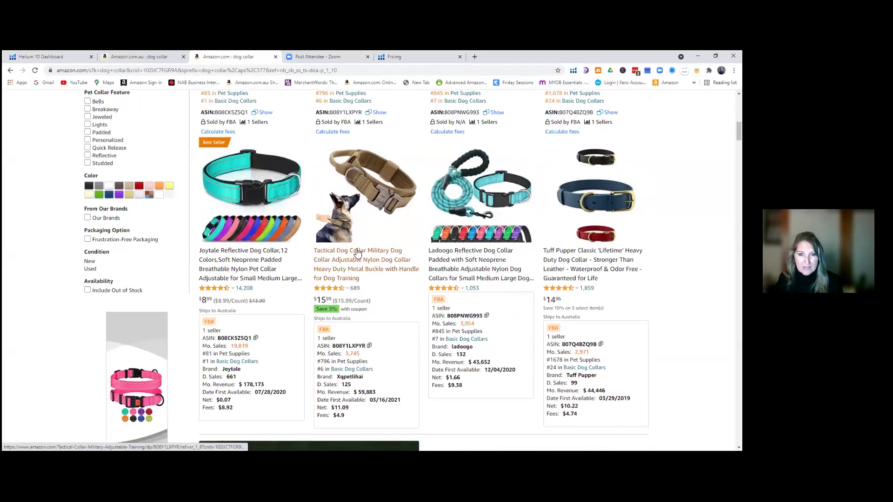
# Open the $15.99 Tactical Dog Collar Military product page and scroll through it
pyautogui.click(357, 253)
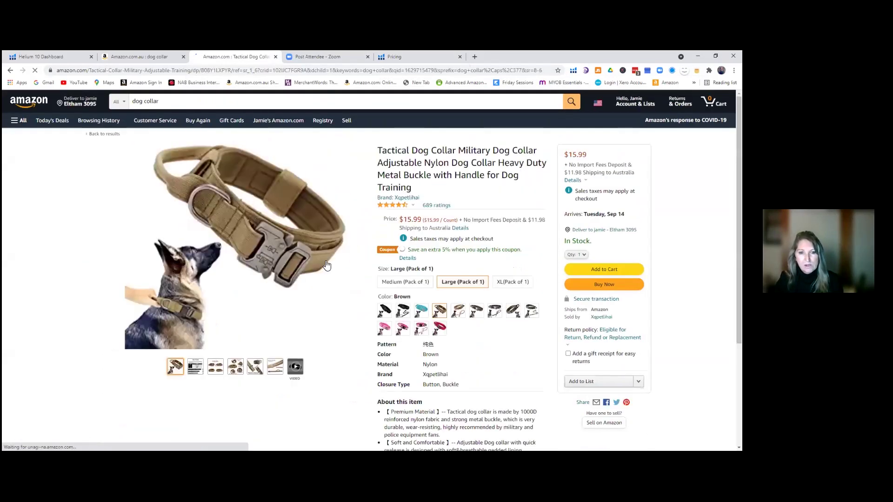
pyautogui.scroll(-4, 326, 261)
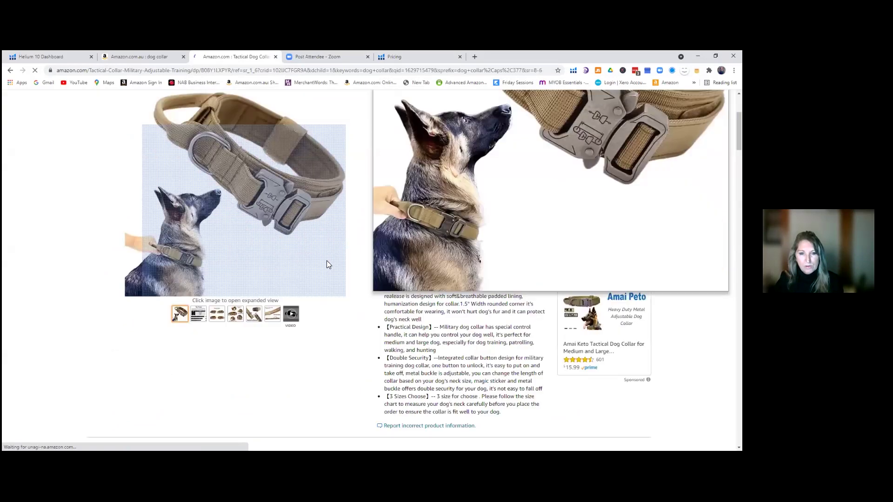
pyautogui.scroll(-1, 462, 237)
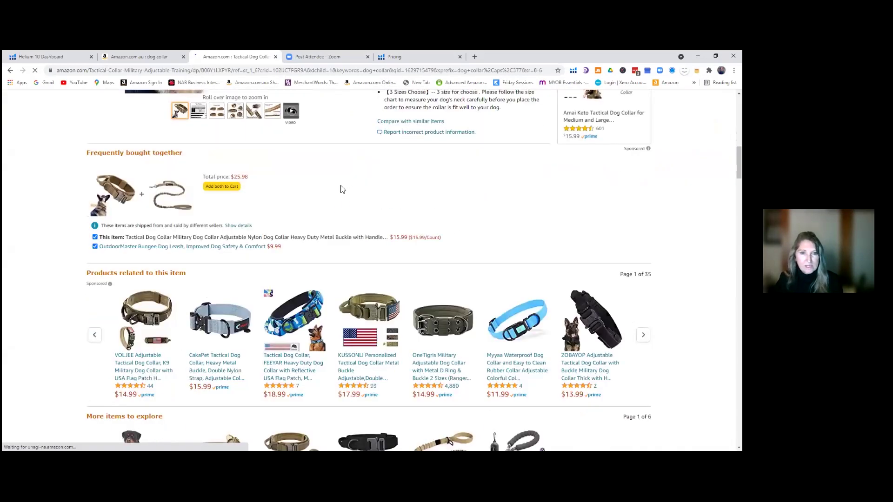
pyautogui.scroll(2, 339, 189)
pyautogui.scroll(1, 416, 242)
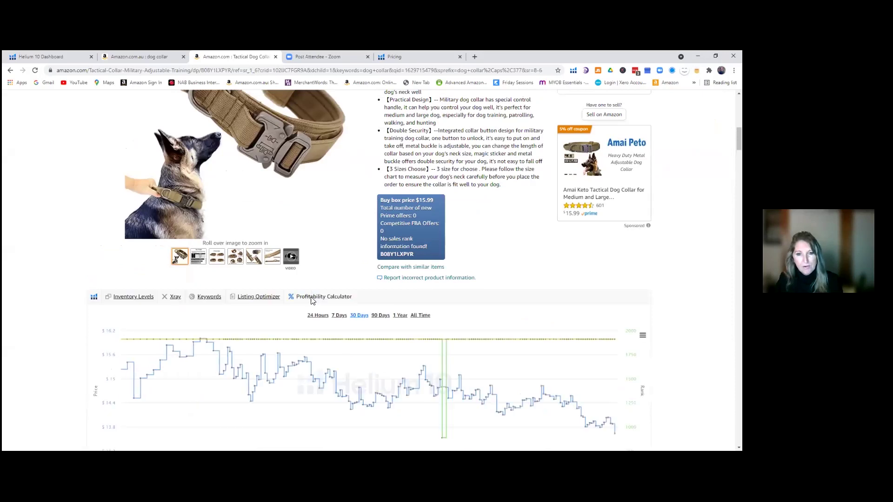
# Open the Profitability Calculator ($6.57 net, 41.07% margin) and extend it to Referral Fee and Duties rows
pyautogui.click(311, 298)
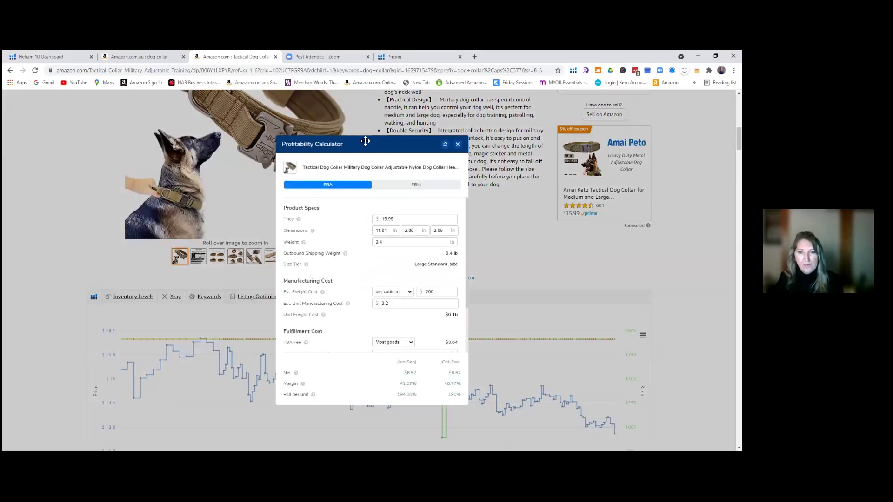
pyautogui.moveTo(365, 141); pyautogui.dragTo(365, 134)
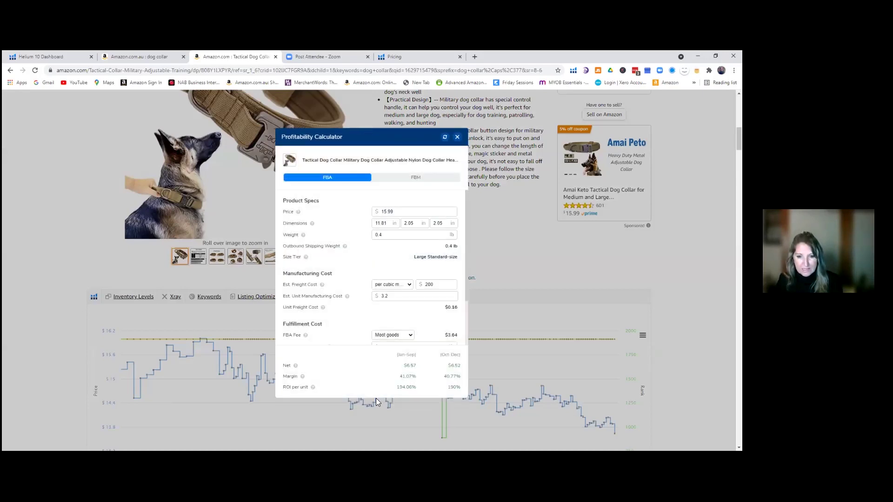
pyautogui.moveTo(377, 398); pyautogui.dragTo(378, 420)
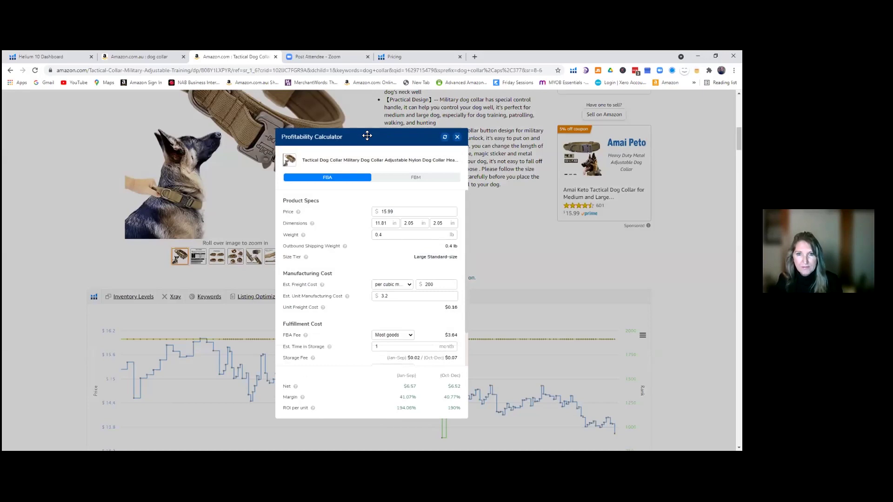
pyautogui.moveTo(367, 132); pyautogui.dragTo(366, 99)
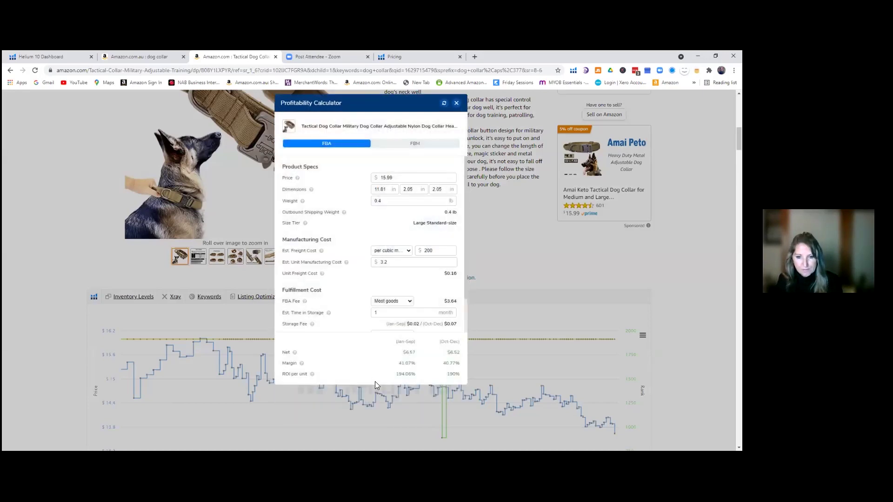
pyautogui.doubleClick(376, 385)
pyautogui.moveTo(371, 383); pyautogui.dragTo(371, 410)
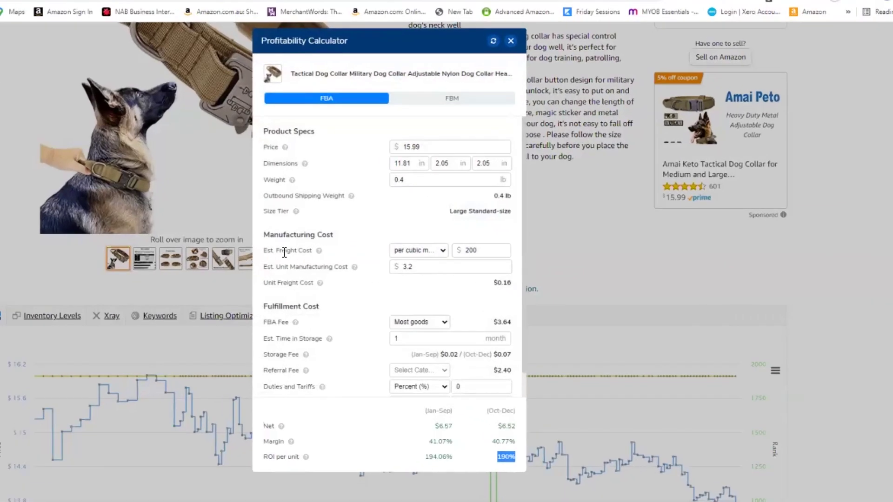
# Change the freight cost from 200 to 450 per cubic meter and the price from 15.99 to 19.99
pyautogui.moveTo(465, 251); pyautogui.dragTo(507, 256)
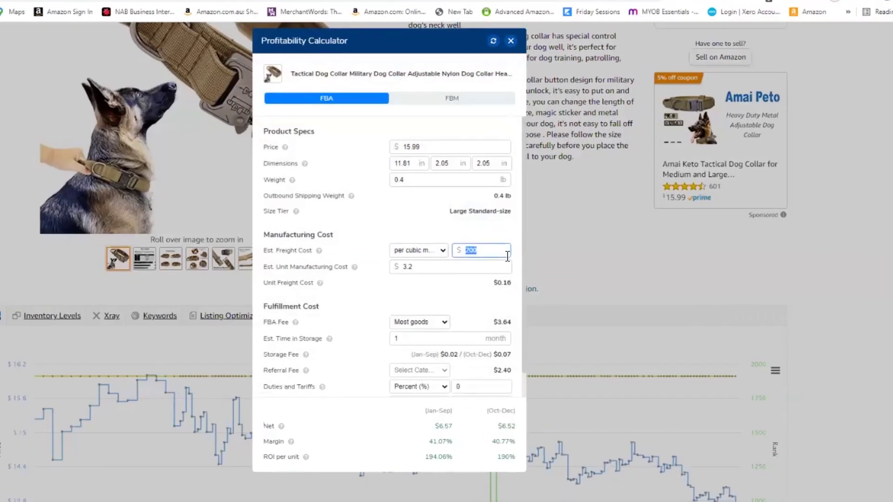
pyautogui.write('450')
pyautogui.moveTo(403, 147); pyautogui.dragTo(450, 147)
pyautogui.write('19.99')
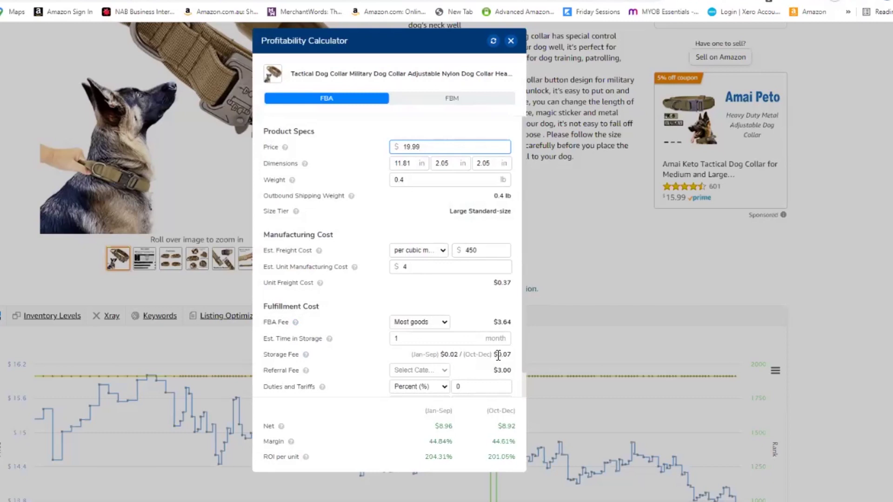
# Set the unit manufacturing cost to 6, giving $6.96 net and 109.02% ROI
pyautogui.scroll(-1, 351, 349)
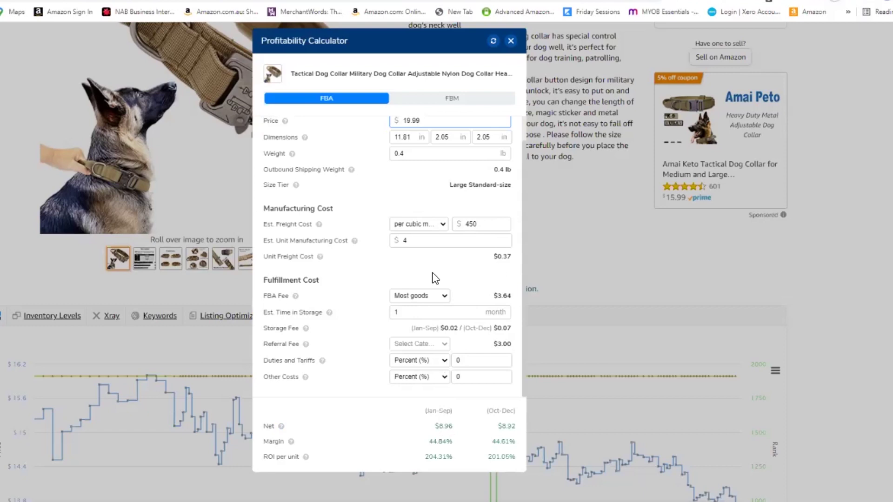
pyautogui.moveTo(409, 241); pyautogui.dragTo(399, 241)
pyautogui.write('1')
pyautogui.press('BackSpace')
pyautogui.write('6')
pyautogui.click(391, 259)
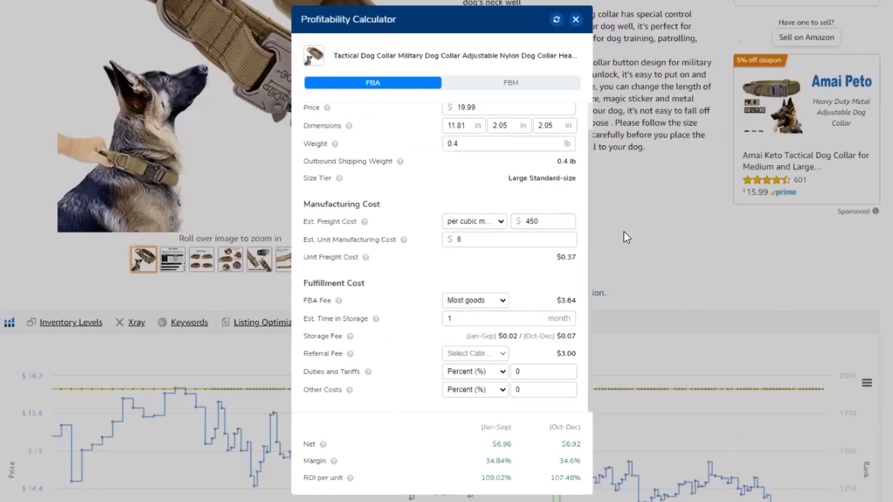
# Switch freight pricing to per kilogram and try freight costs of 9, then 450
pyautogui.click(498, 220)
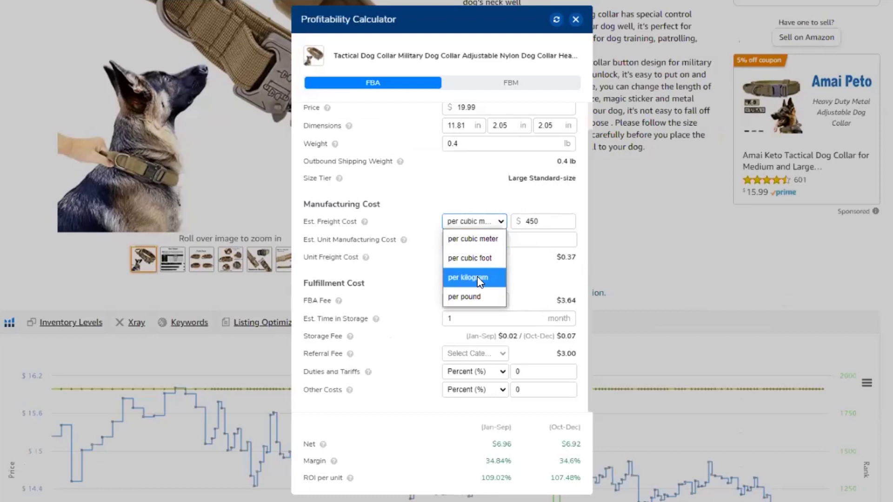
pyautogui.click(477, 278)
pyautogui.click(524, 221)
pyautogui.hotkey('ctrl', 'a')
pyautogui.write('9')
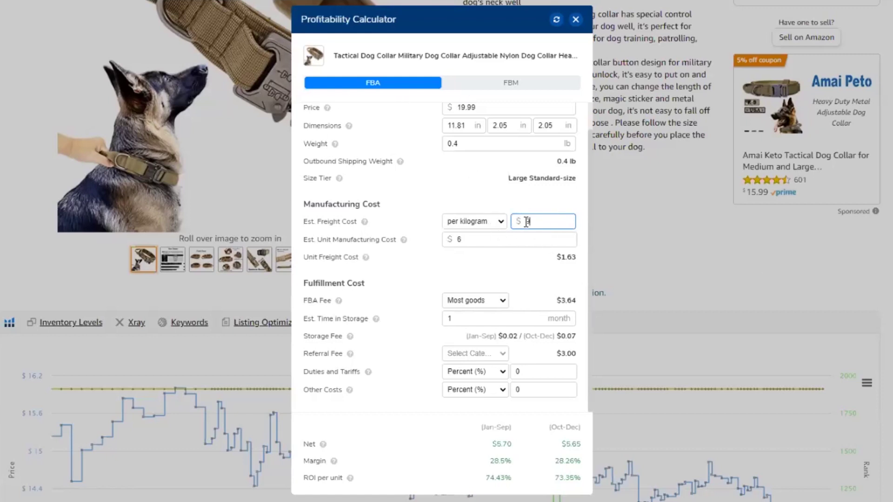
pyautogui.moveTo(526, 223); pyautogui.dragTo(550, 221)
pyautogui.write('450')
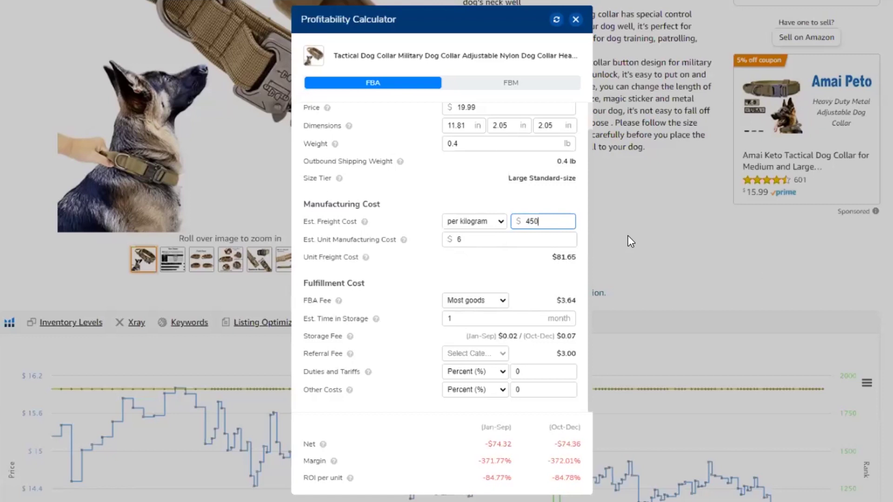
# Enter a freight cost of 500 and switch the unit back to per cubic meter
pyautogui.moveTo(524, 221); pyautogui.dragTo(560, 222)
pyautogui.write('500')
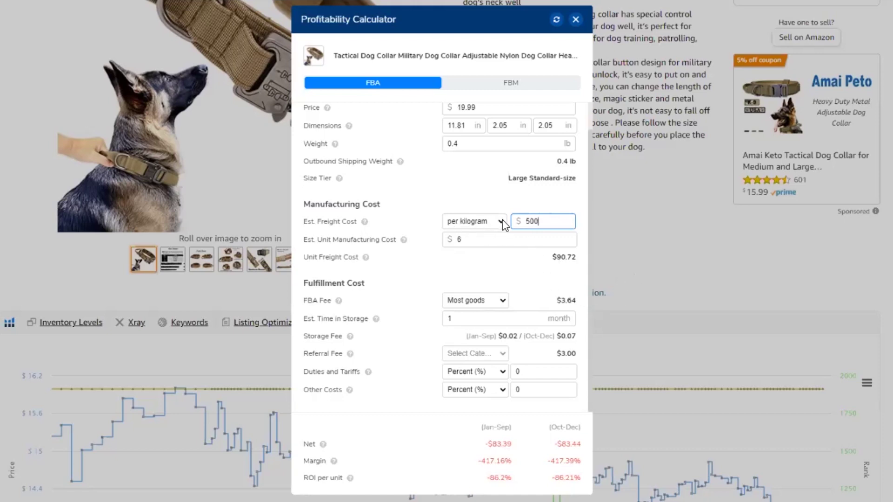
pyautogui.click(484, 221)
pyautogui.click(484, 238)
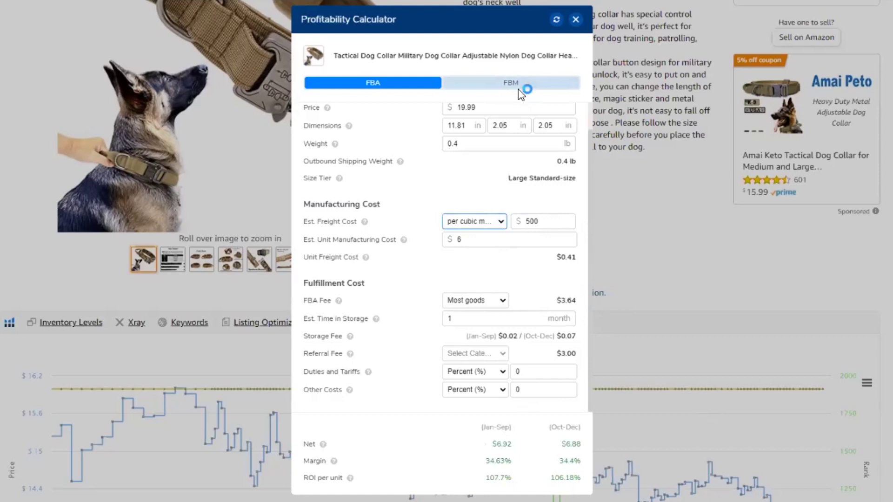
# Check the length dimension and freight unit, leaving freight at per cubic meter
pyautogui.click(472, 125)
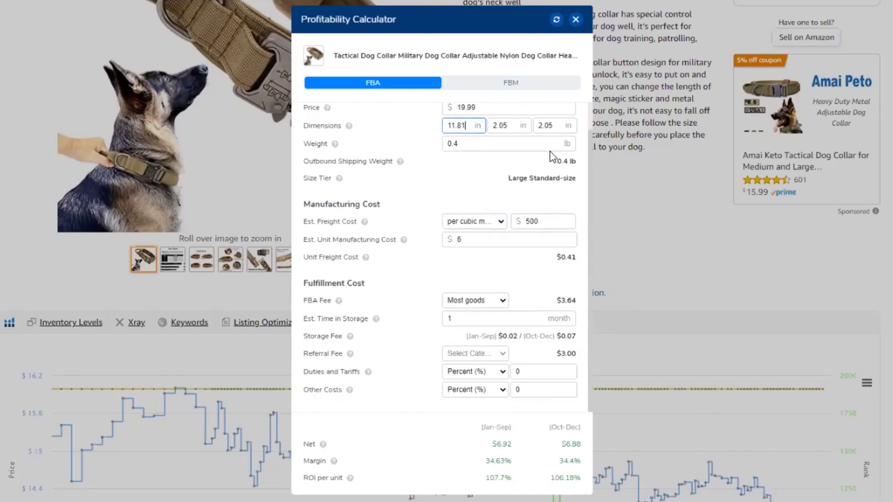
pyautogui.scroll(1, 550, 151)
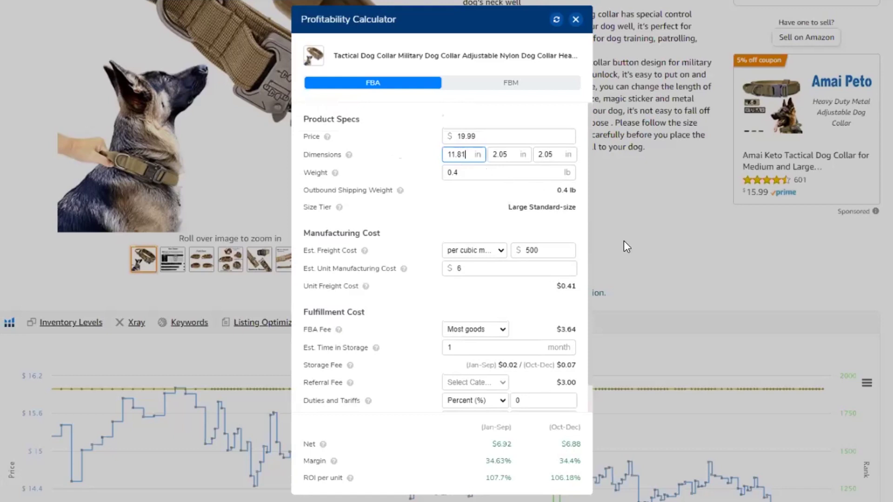
pyautogui.scroll(-3, 624, 241)
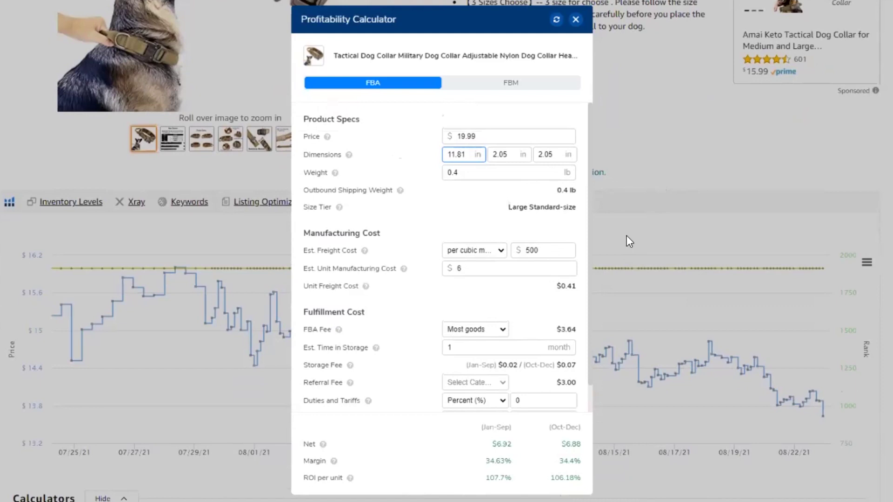
pyautogui.click(501, 251)
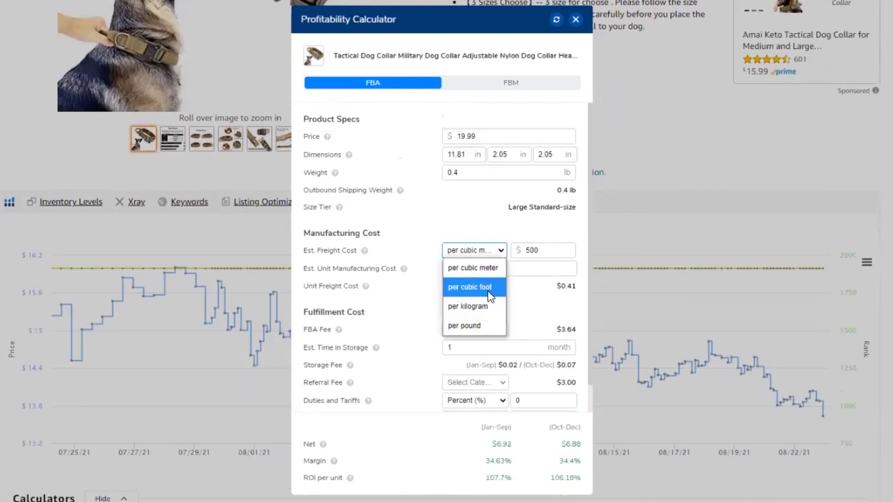
pyautogui.click(666, 194)
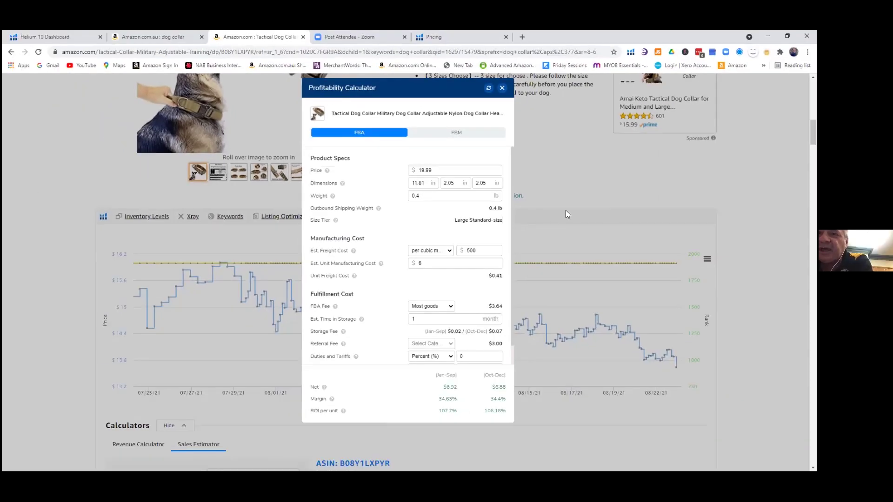
# Close the calculator, open the Helium 10 extension menu and preview the collar's product images
pyautogui.click(502, 89)
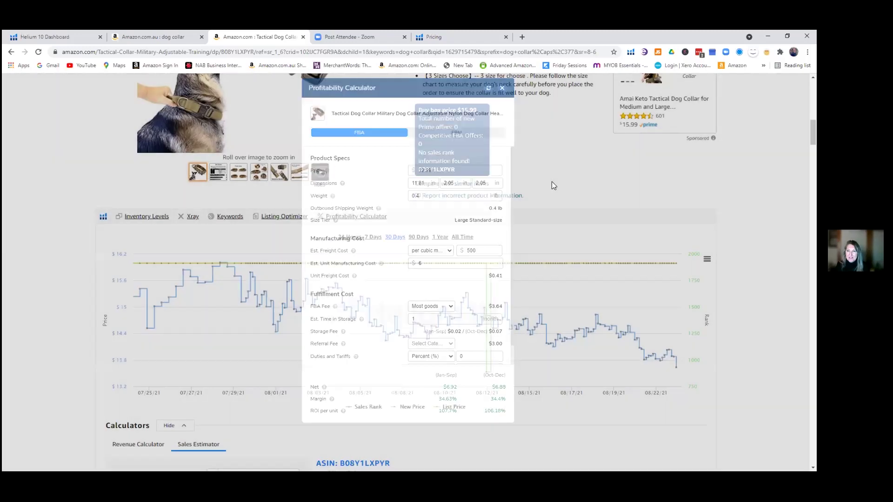
pyautogui.scroll(1, 552, 185)
pyautogui.scroll(10, 553, 185)
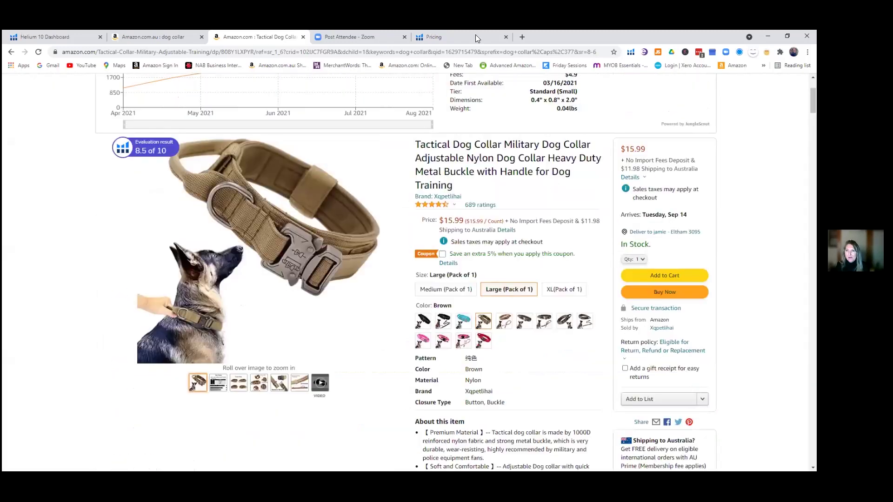
pyautogui.click(629, 52)
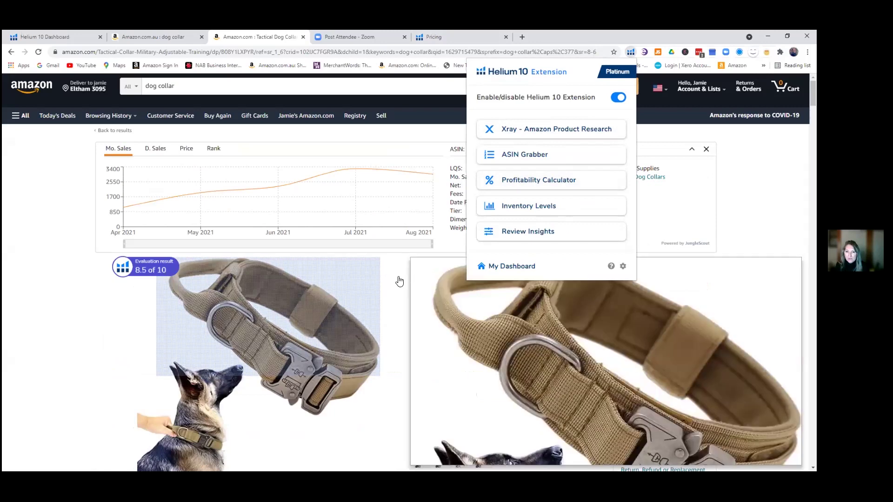
pyautogui.click(399, 281)
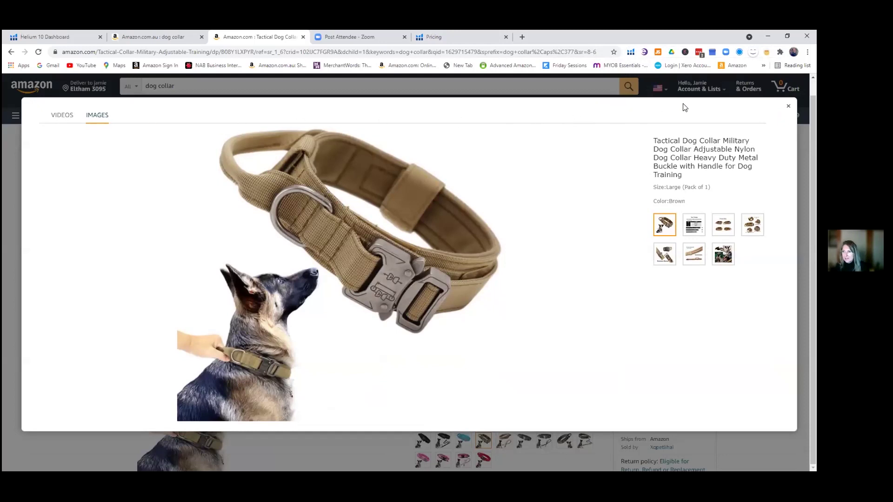
pyautogui.click(788, 106)
# Reopen the Profitability Calculator for the collar, keeping the $19.99 price and $500/m³ freight
pyautogui.scroll(-10, 448, 241)
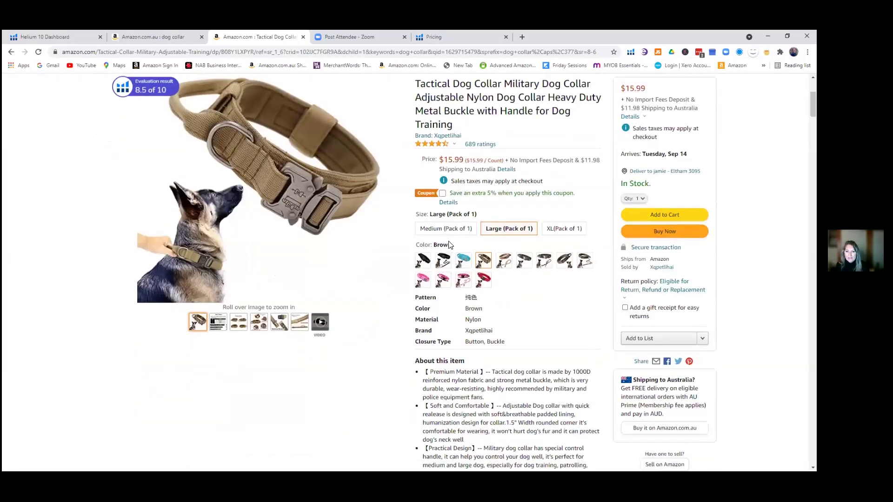
pyautogui.scroll(-3, 471, 250)
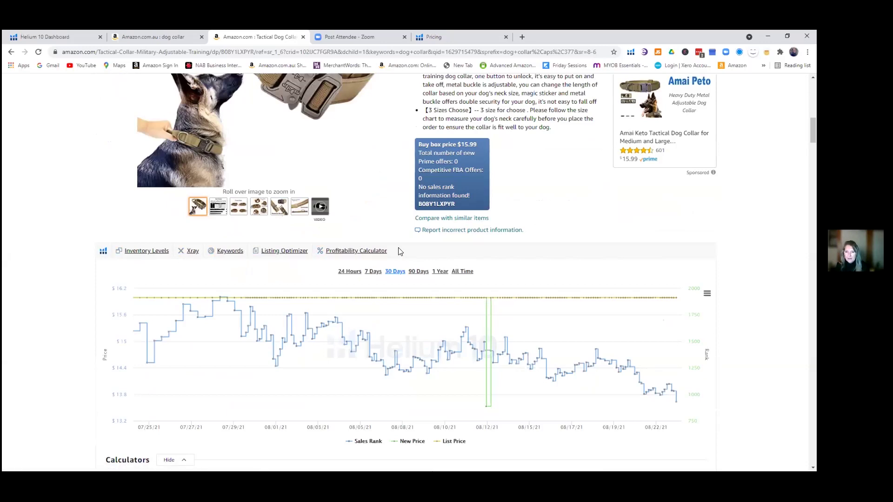
pyautogui.click(360, 251)
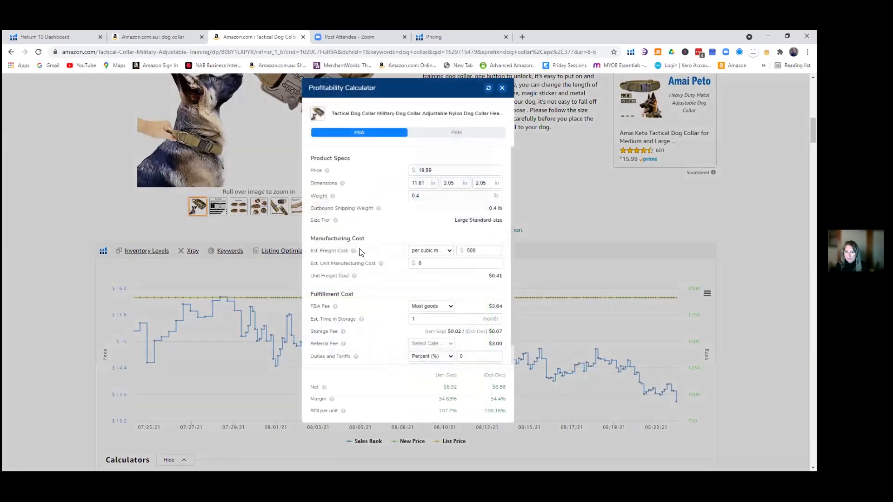